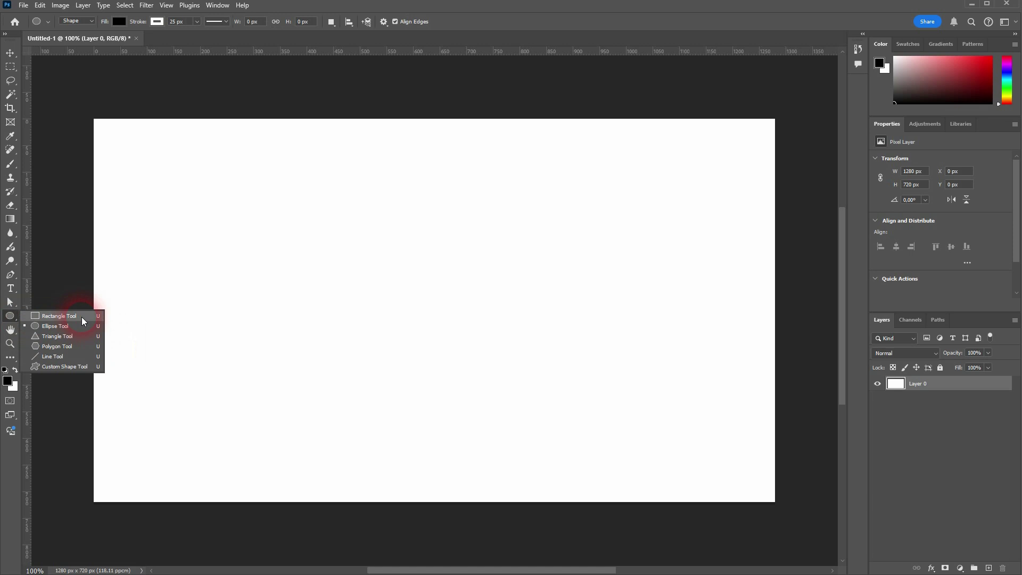
- Activate the Rectangle tool for drawing shapes
left_click_drag(81, 318, 82, 317)
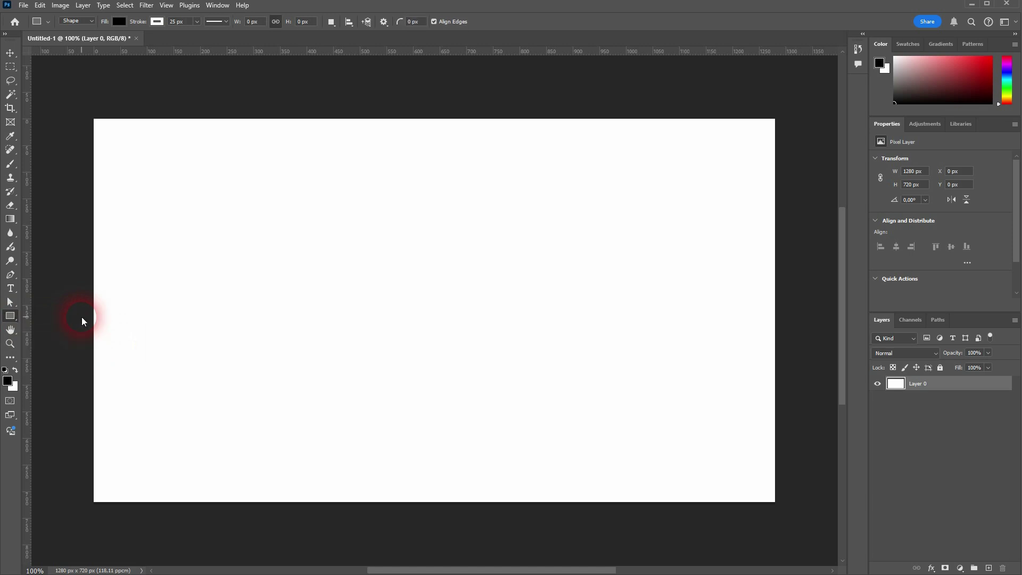
- Hide the toolbar and bring it back
left_click(220, 8)
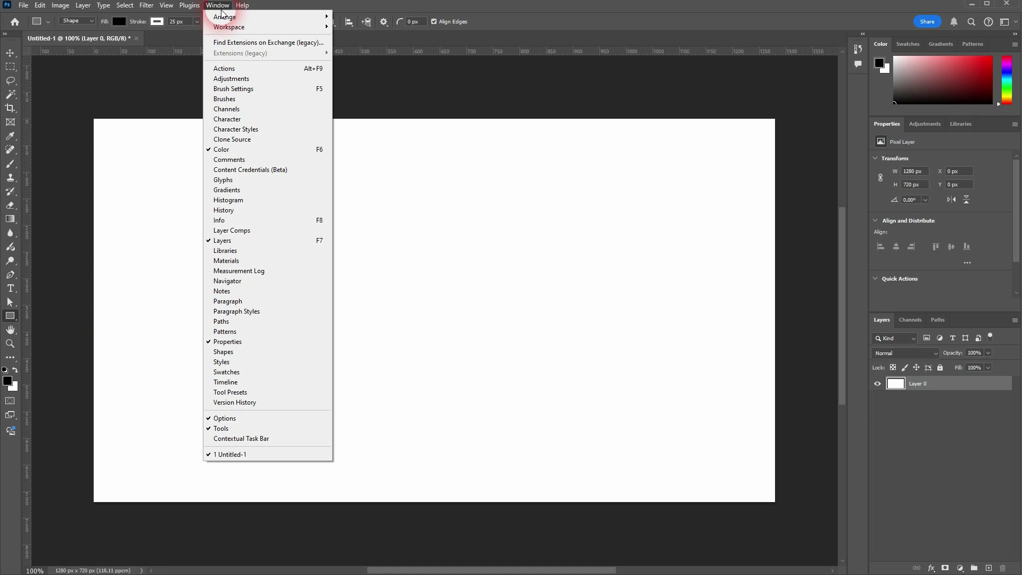
left_click(231, 432)
left_click(227, 6)
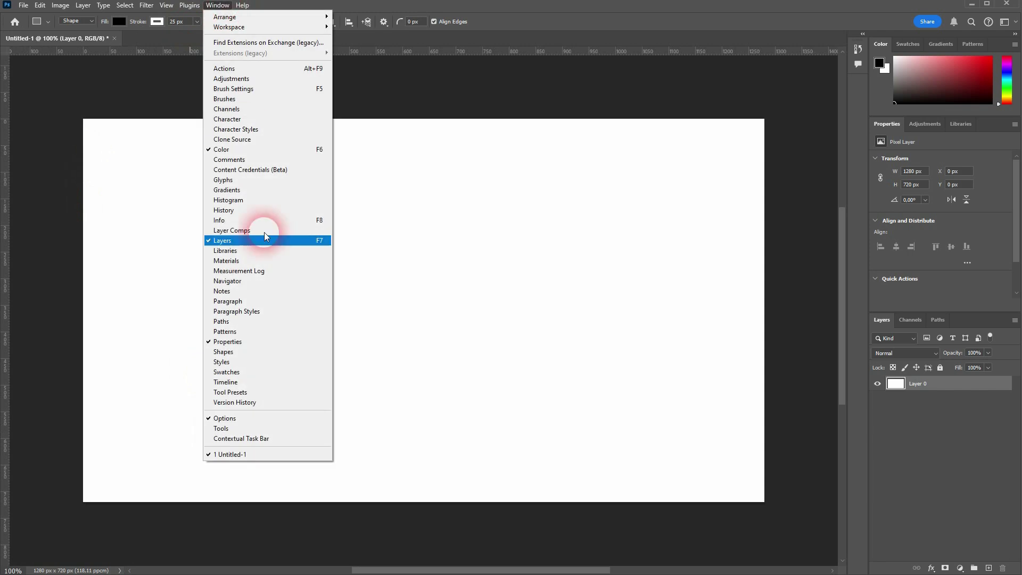
left_click(272, 426)
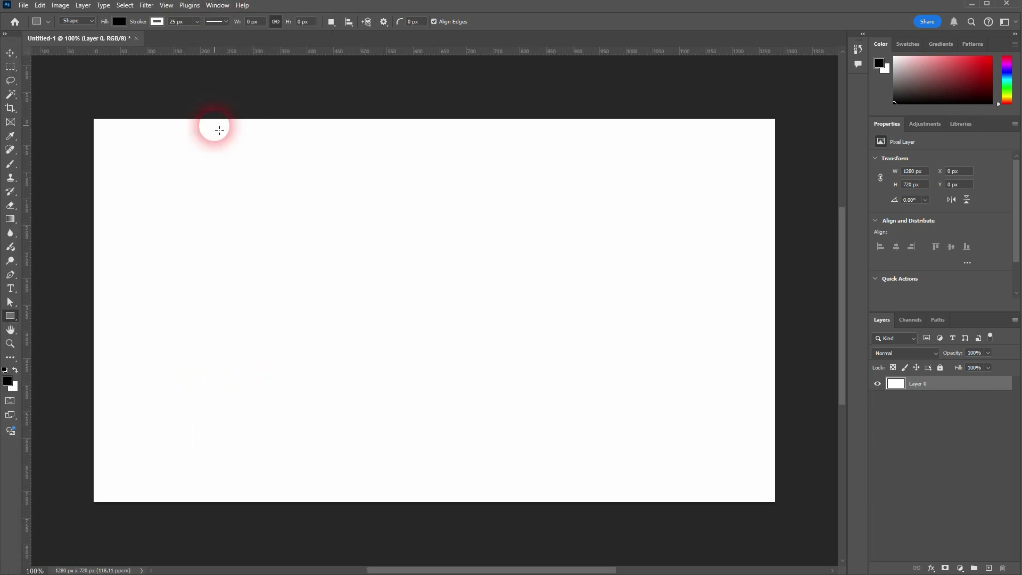
left_click(218, 5)
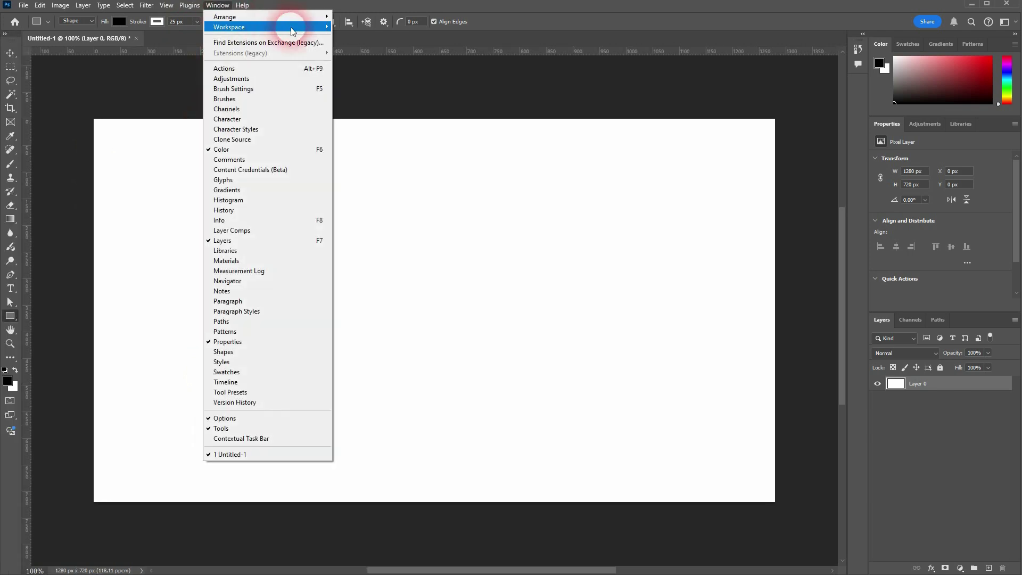
mouse_move(292, 26)
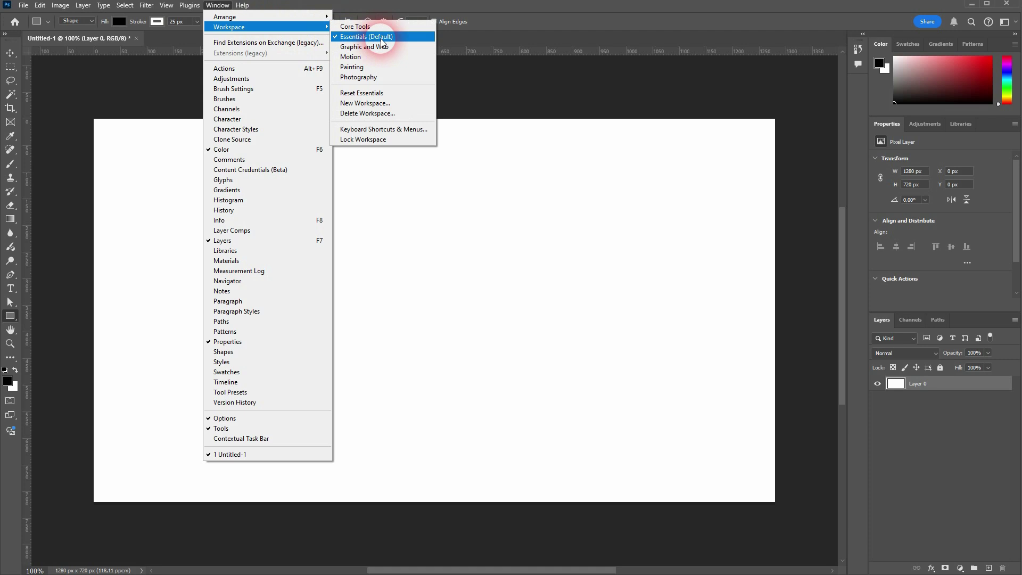
left_click(11, 320)
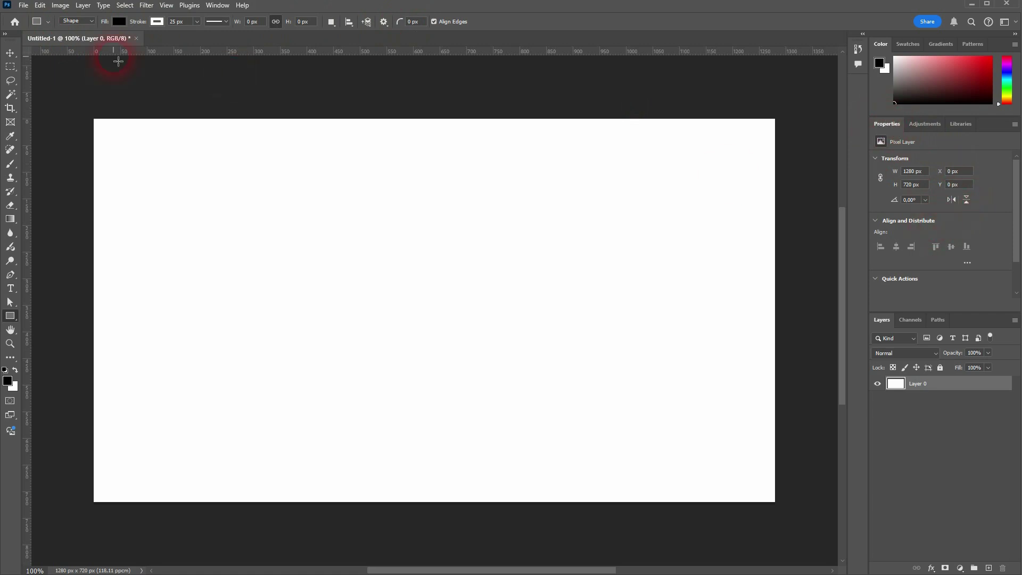
left_click(47, 21)
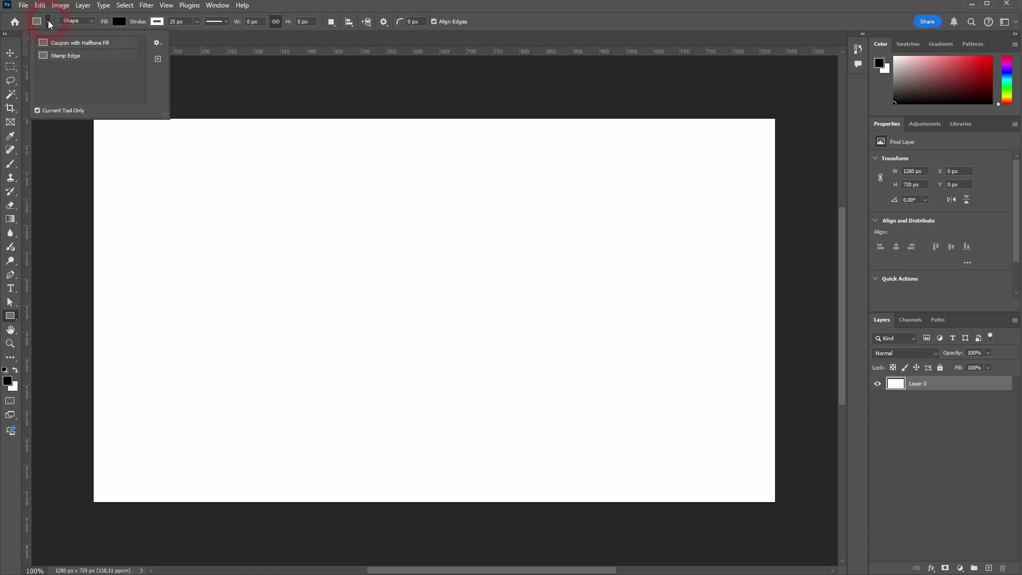
left_click(48, 22)
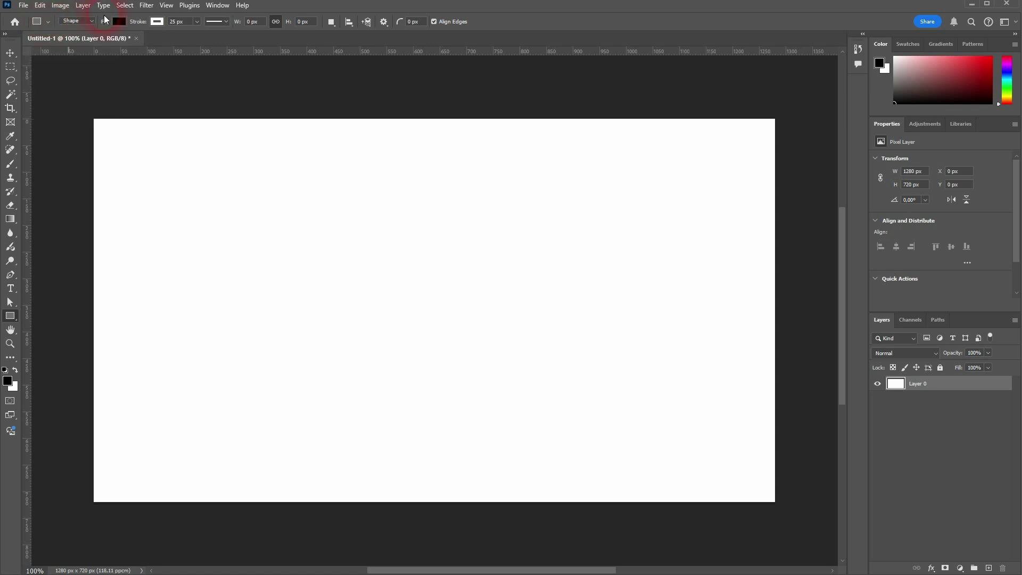
- Try the Path and Pixels drawing modes of the Rectangle tool and return to Shape mode
left_click(77, 21)
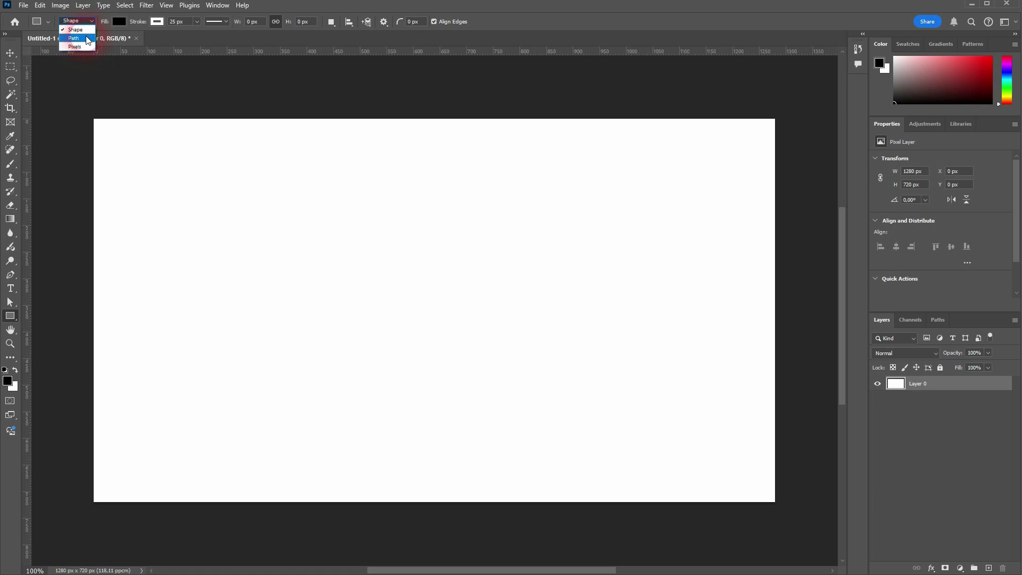
left_click(77, 39)
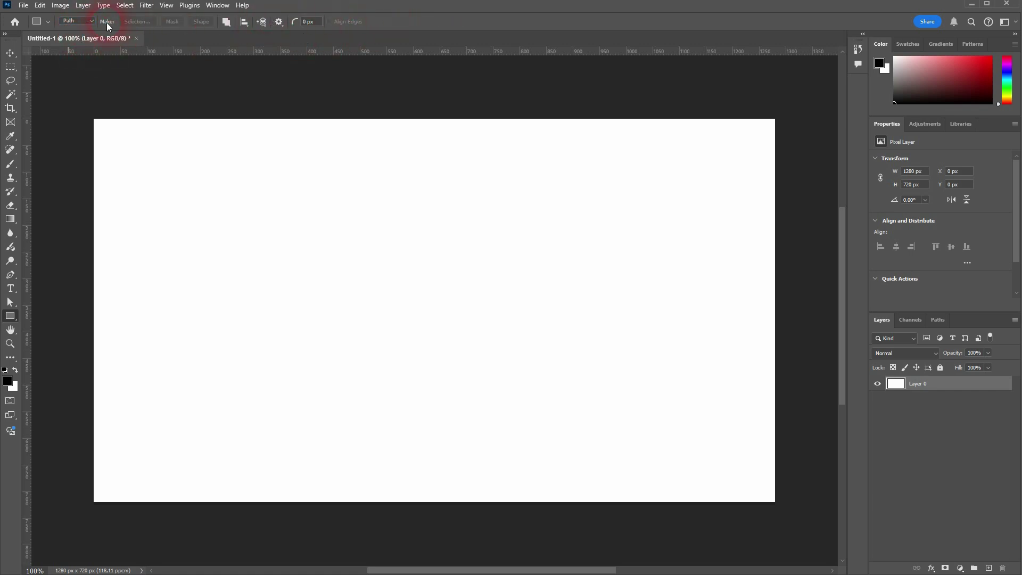
left_click(84, 46)
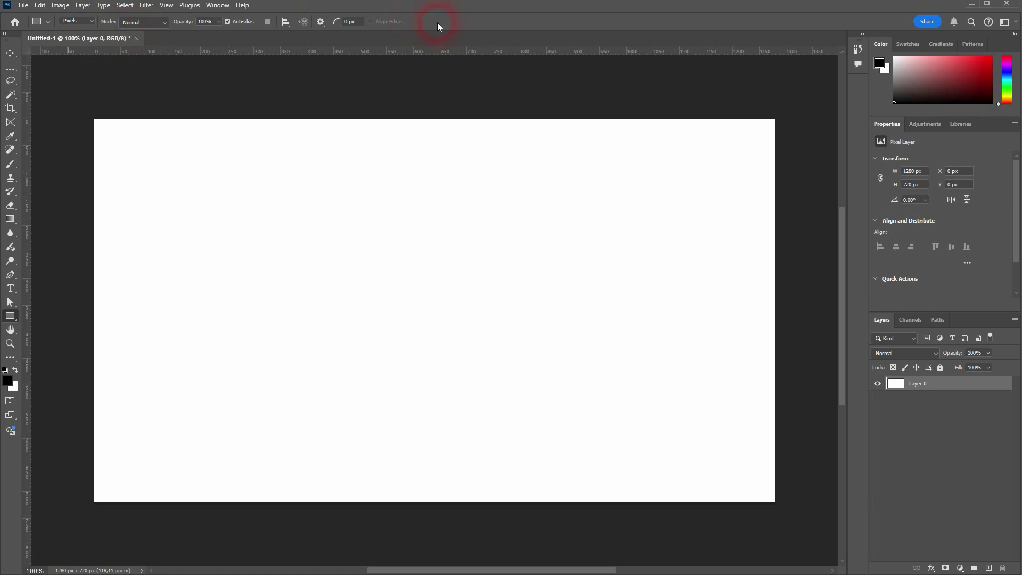
left_click(84, 22)
left_click(83, 30)
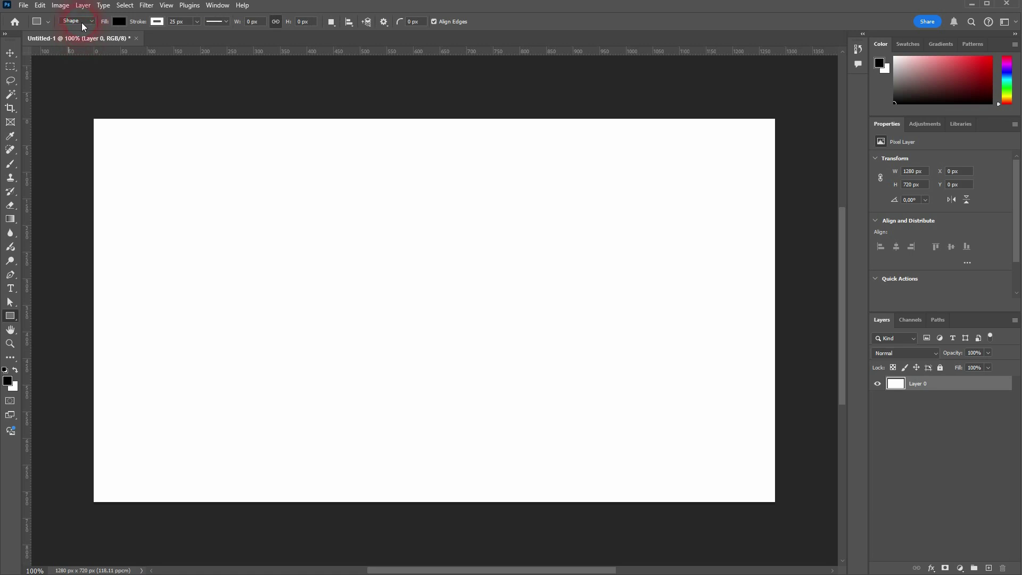
- Draw a rectangle about 454 by 307 px on the left half of the canvas and fill it with light blue
left_click_drag(211, 195, 452, 358)
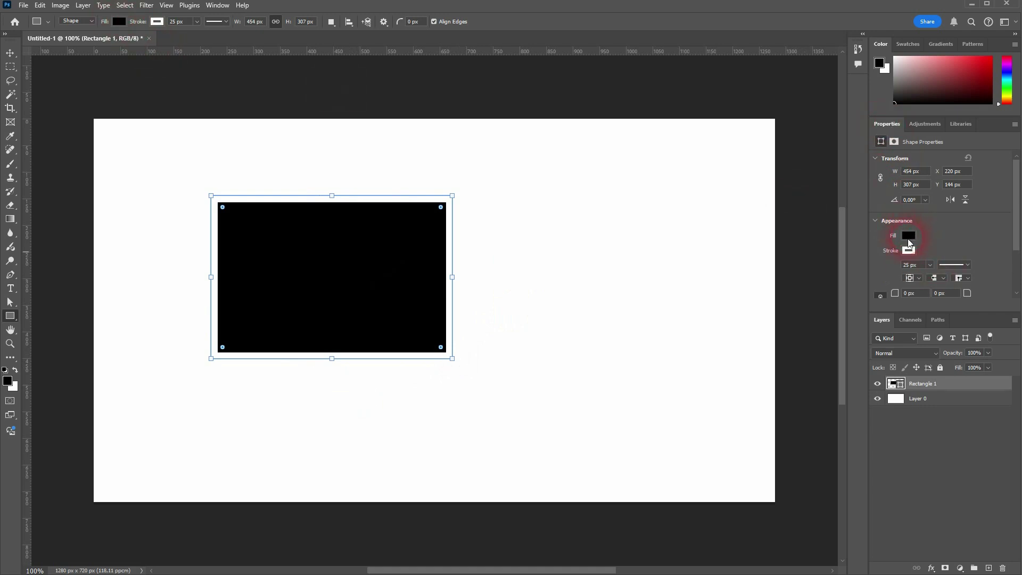
left_click(118, 25)
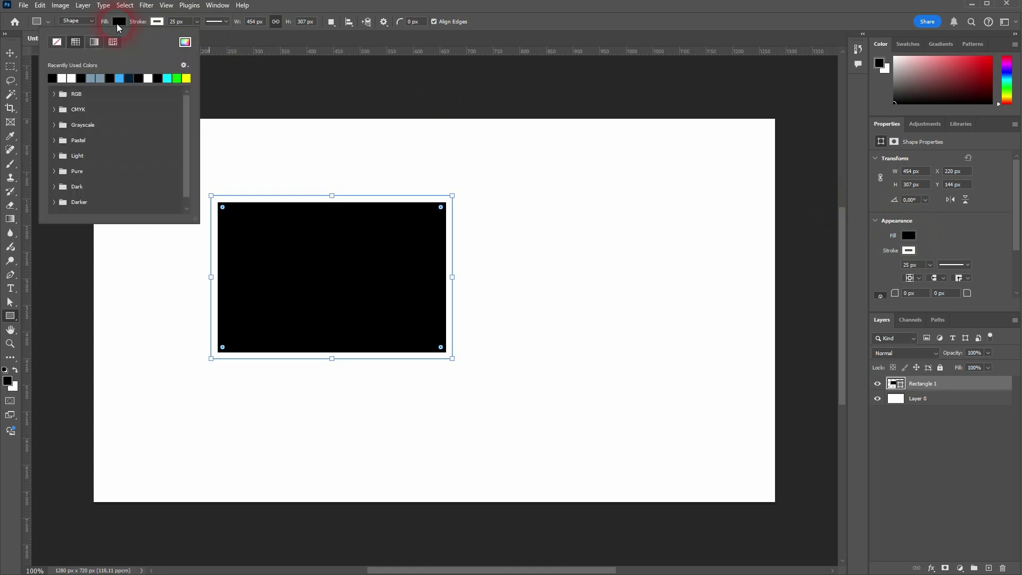
left_click(119, 79)
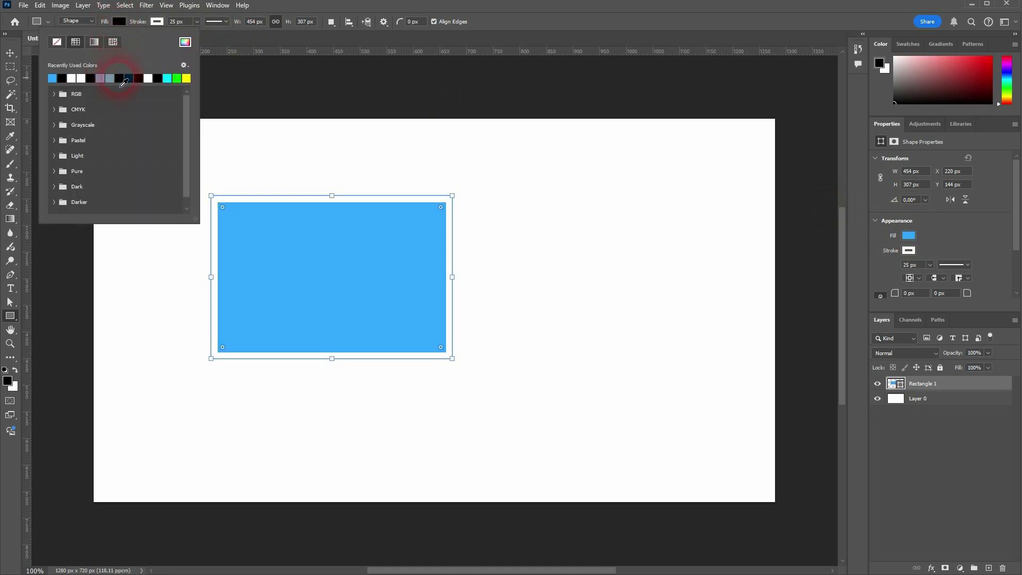
left_click(177, 78)
left_click(186, 78)
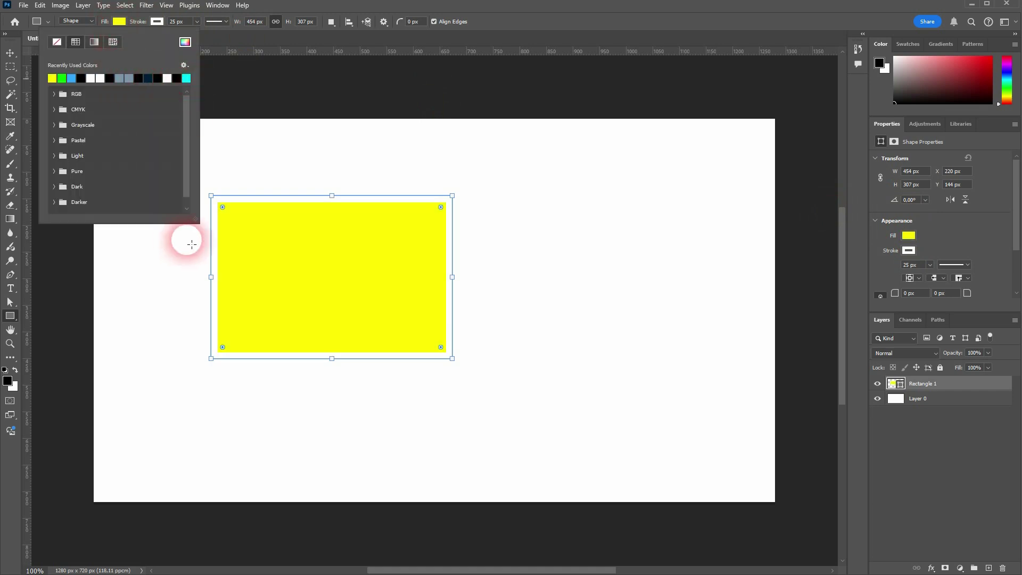
left_click(71, 78)
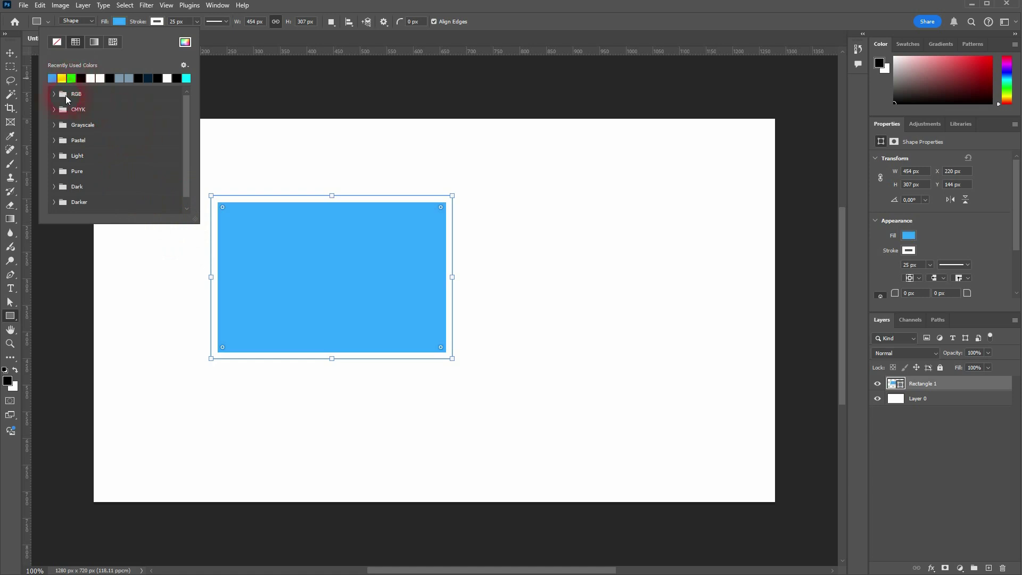
left_click(133, 88)
- Change the rectangle's stroke color to the dark navy blue from the recently used colors
left_click(156, 22)
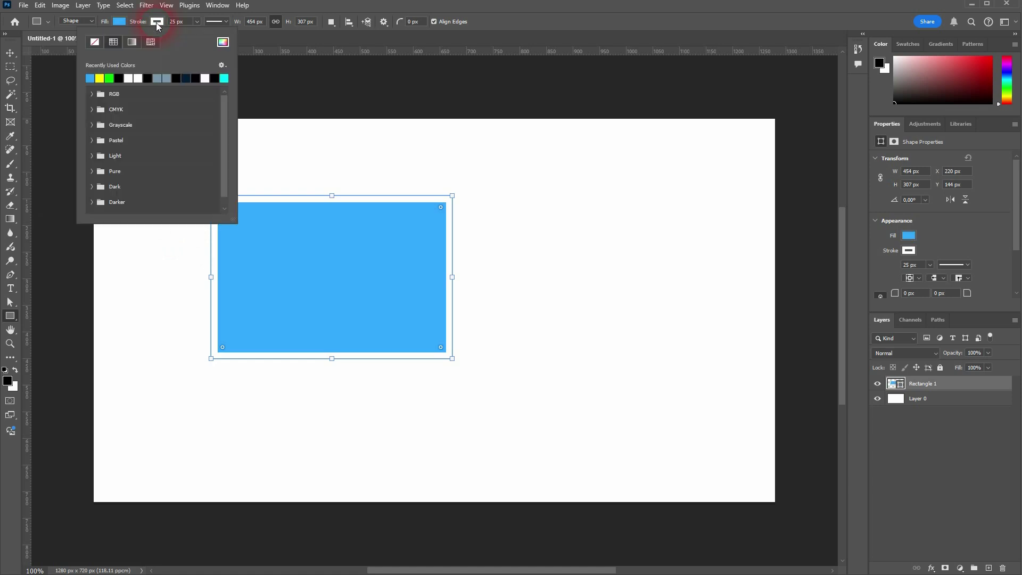
left_click(188, 78)
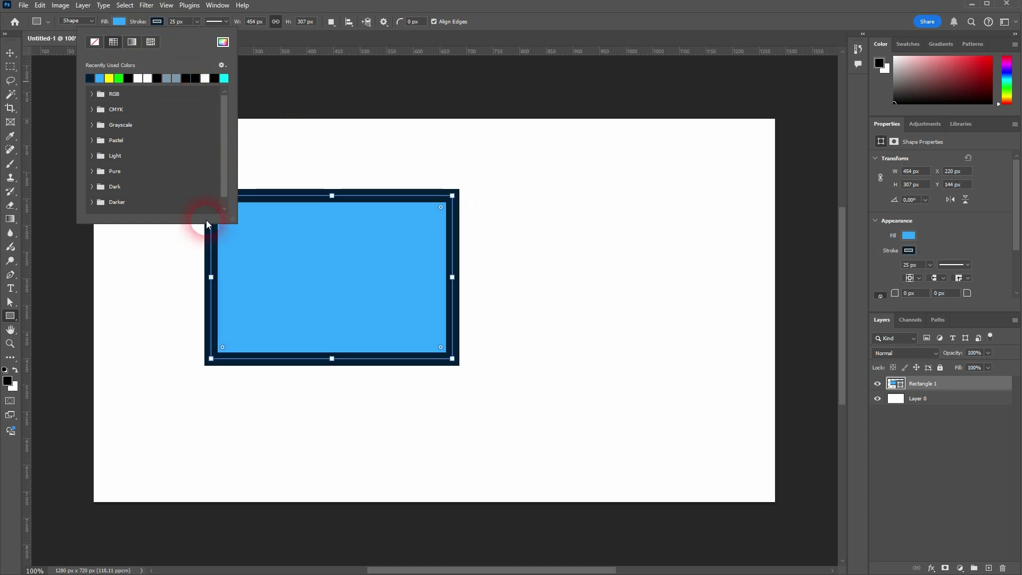
left_click(207, 221)
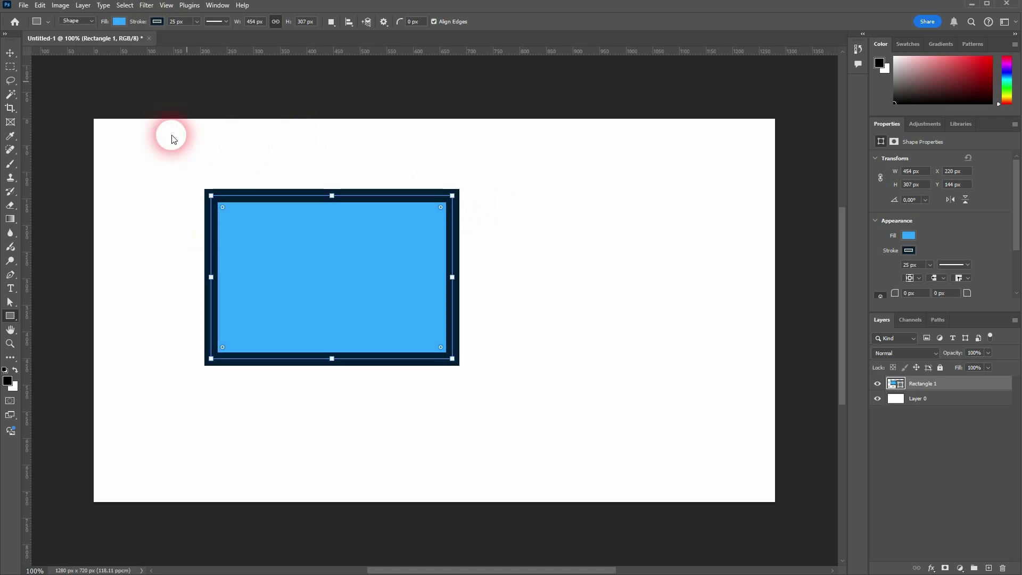
- Reduce the rectangle's stroke width to 5 px
left_click(196, 21)
mouse_move(197, 35)
left_mouse_down()
mouse_move(214, 39)
mouse_move(194, 37)
left_mouse_up()
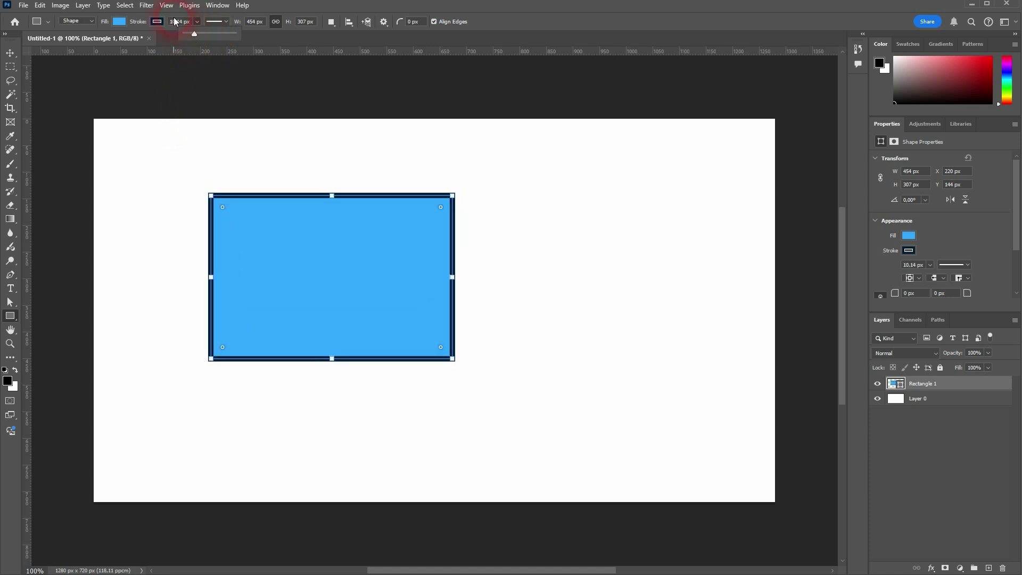
left_click(175, 21)
type("5")
key("Return")
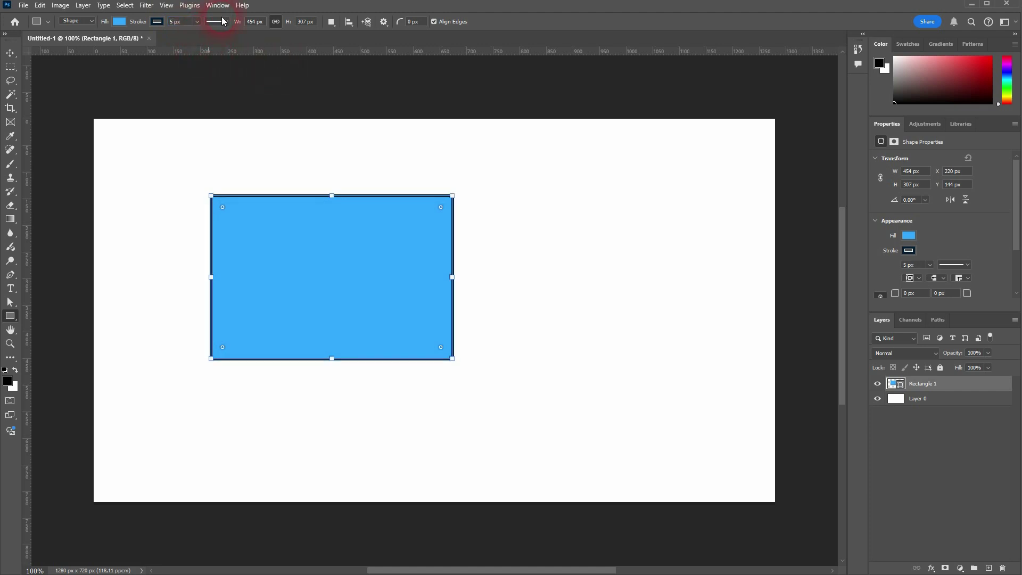
- Change the rectangle's stroke style to the dotted line
left_click(223, 21)
scroll(240, 74, "down", 1)
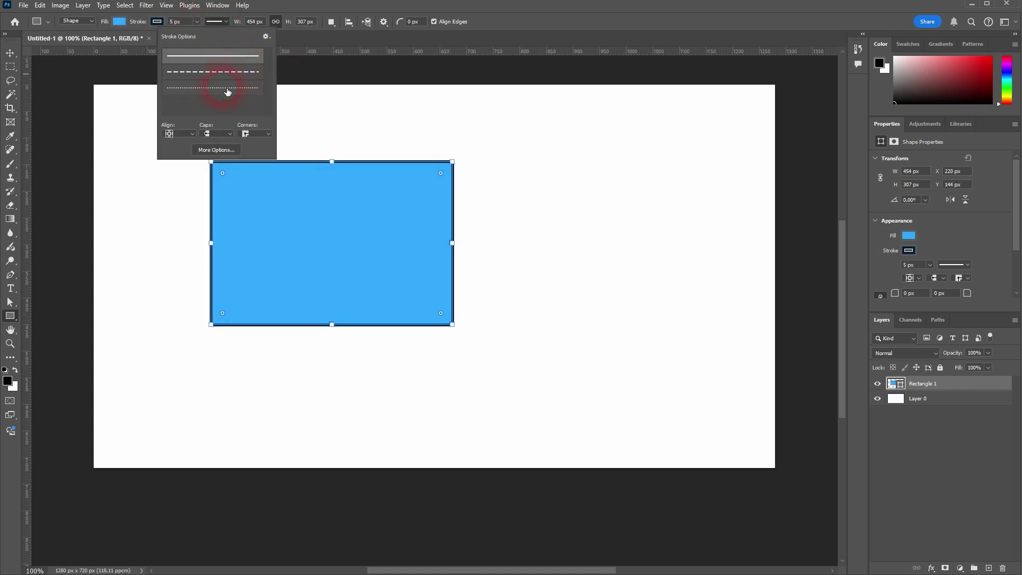
left_click(227, 91)
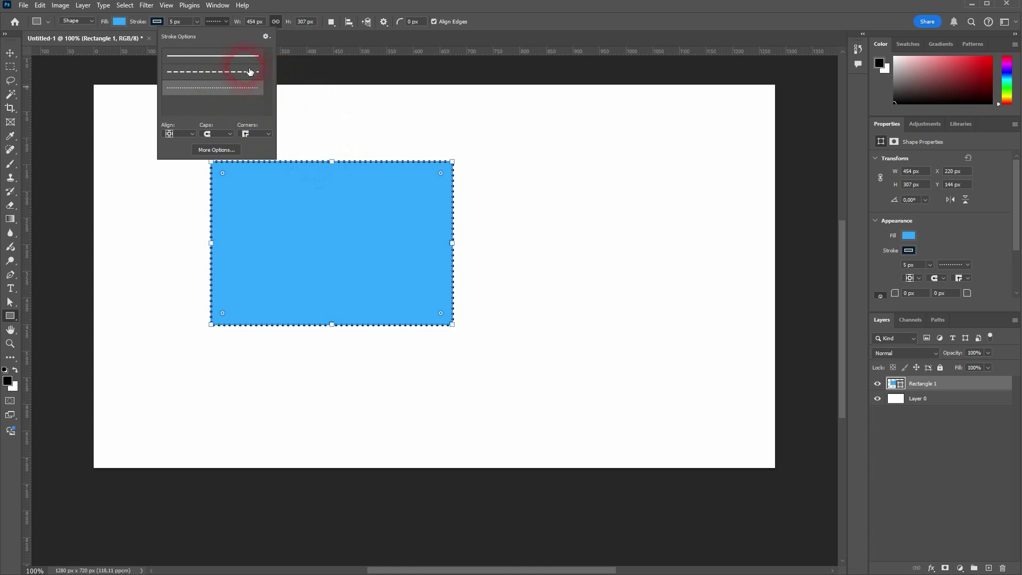
left_click(193, 27)
- Set the rectangle's stroke width to 15 px
left_click(167, 23)
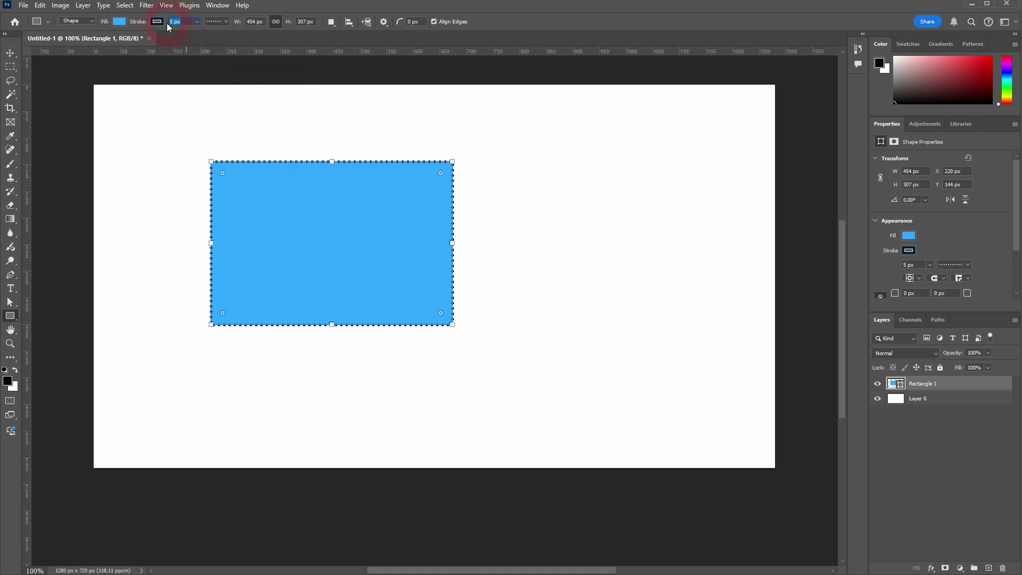
type("15")
key("Return")
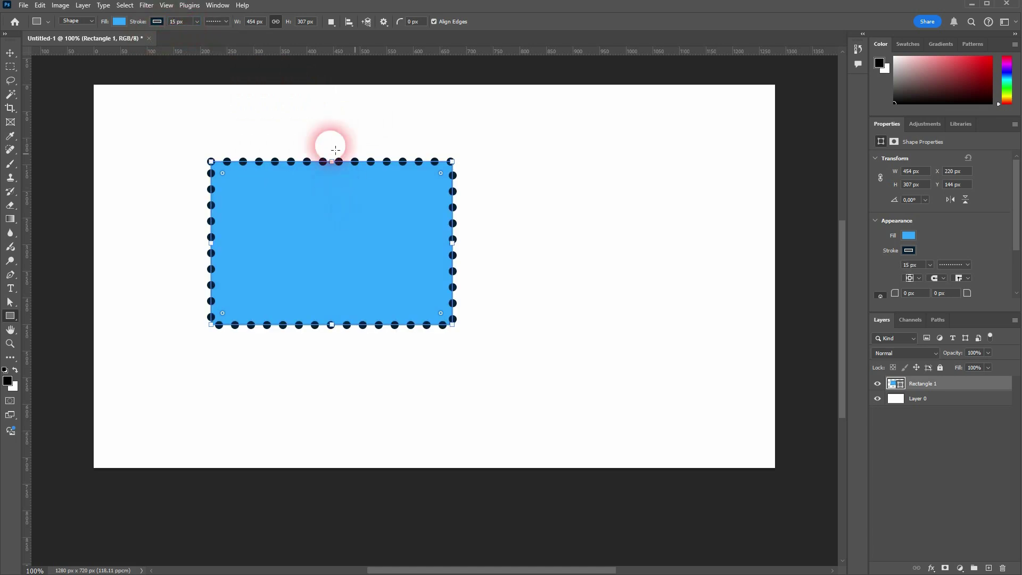
- Switch the rectangle's stroke back to a solid line and view the detailed stroke settings without changing them
left_click(226, 23)
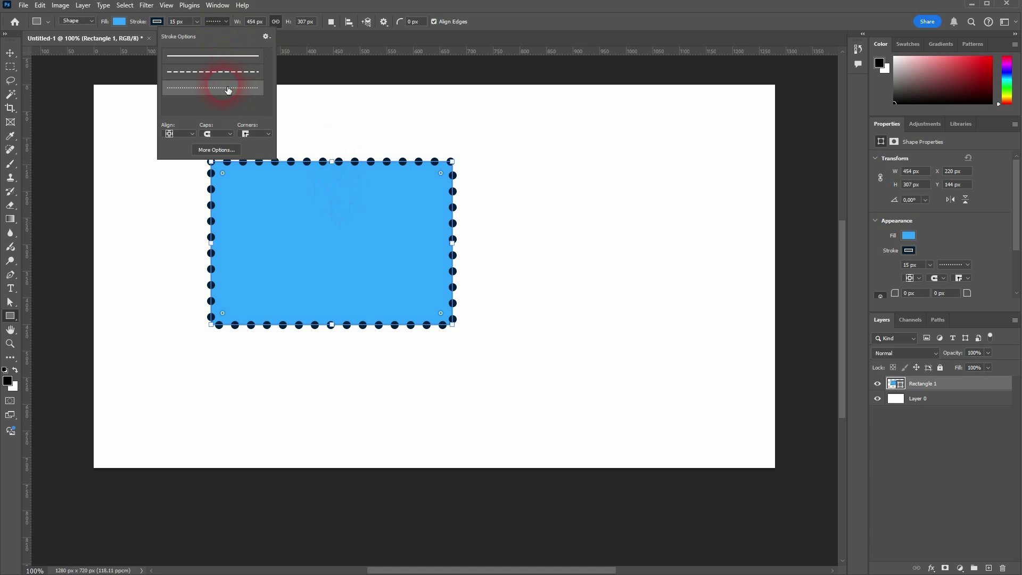
left_click(221, 63)
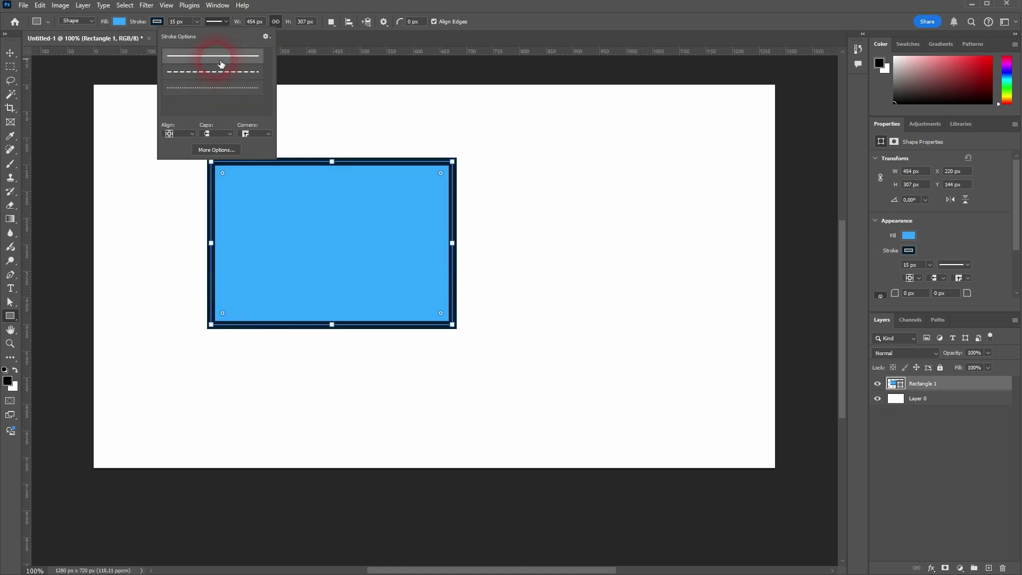
left_click(213, 149)
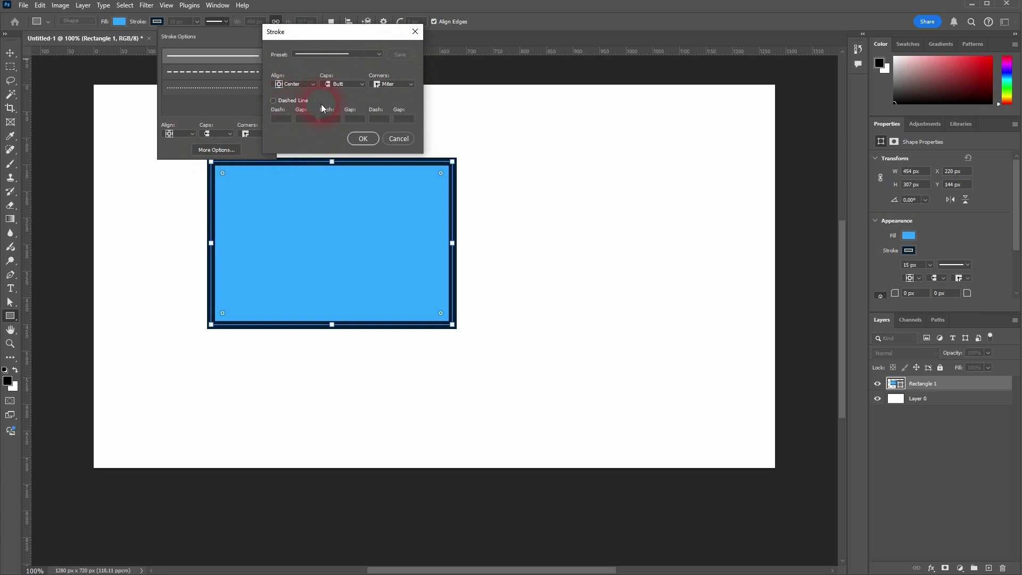
left_click(398, 139)
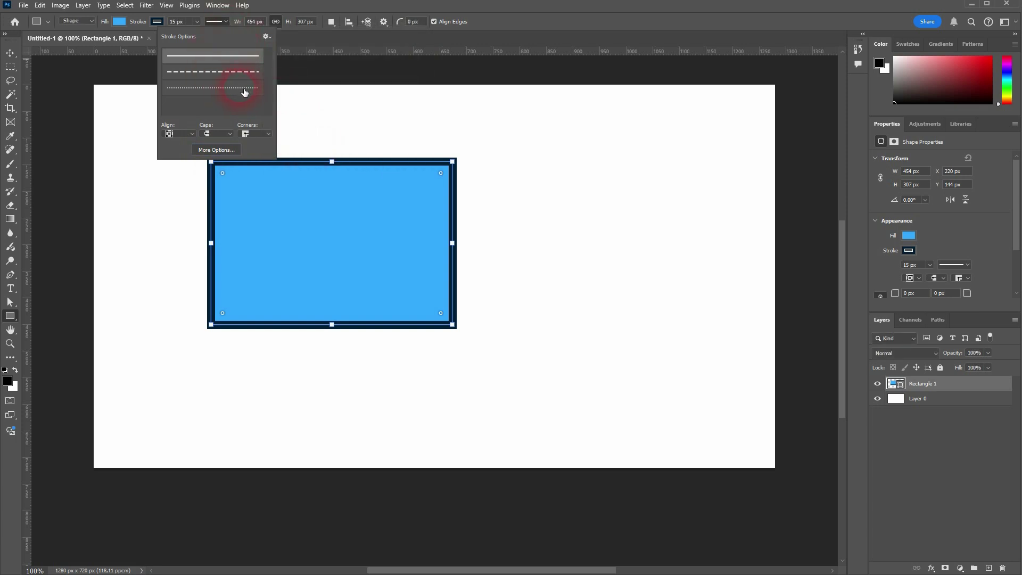
left_click(225, 21)
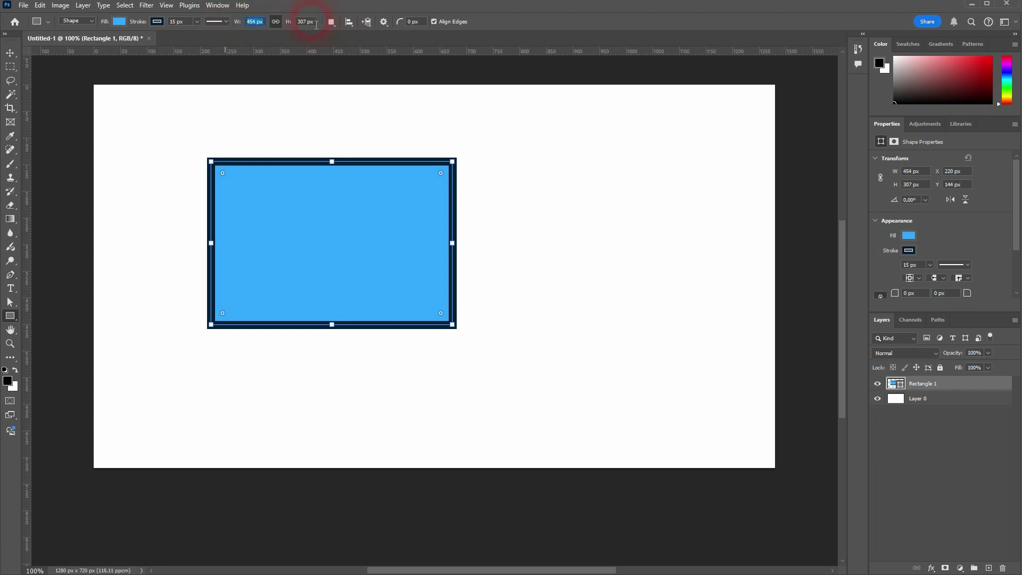
- Resize the rectangle proportionally to a width of 600 px
left_click(294, 22)
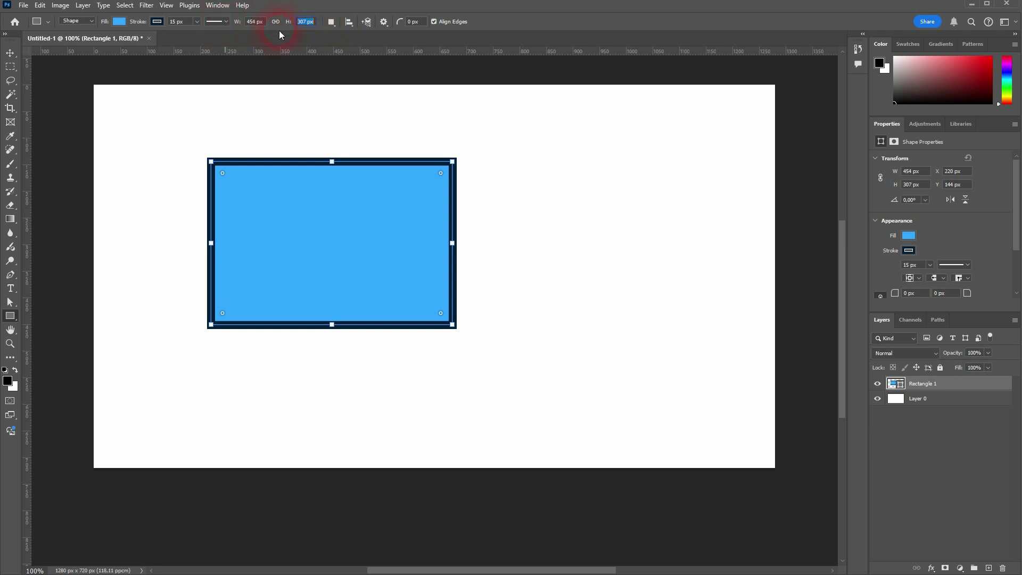
left_click(252, 22)
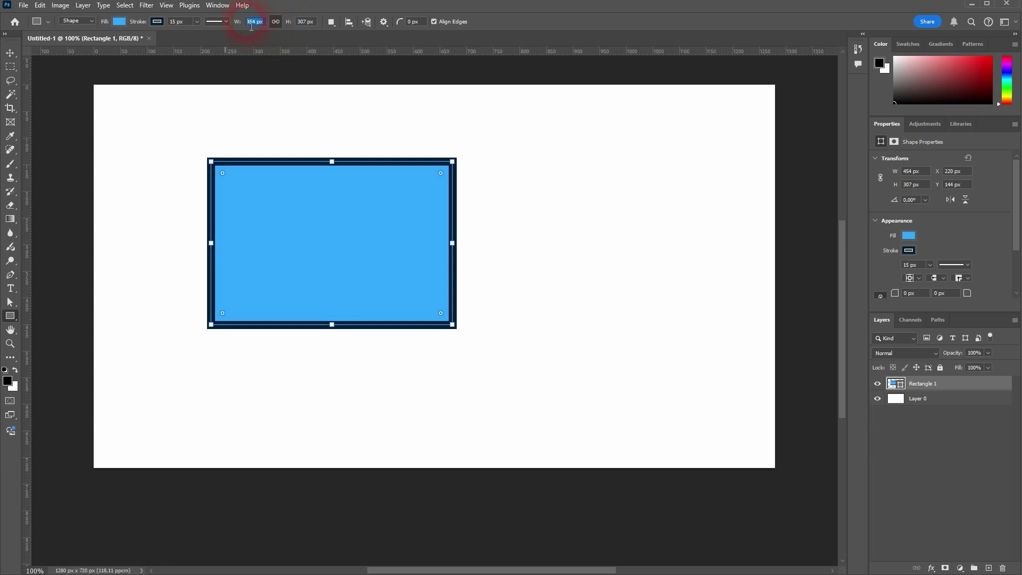
type("600")
key("Return")
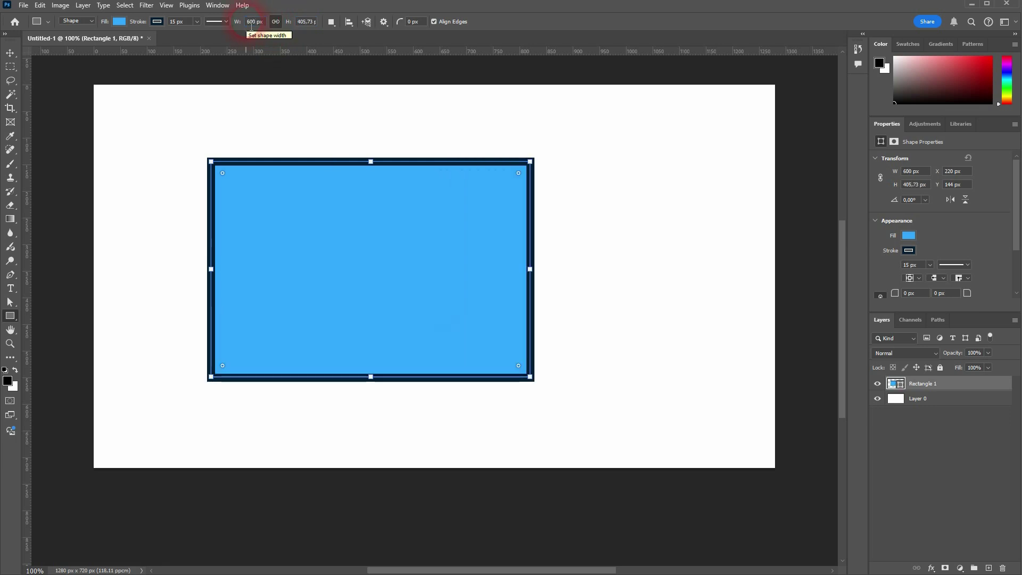
- Unlink the rectangle's proportions and set its size to 700 px wide by 500 px high
left_click(304, 23)
left_click(256, 21)
type("700")
key("Return")
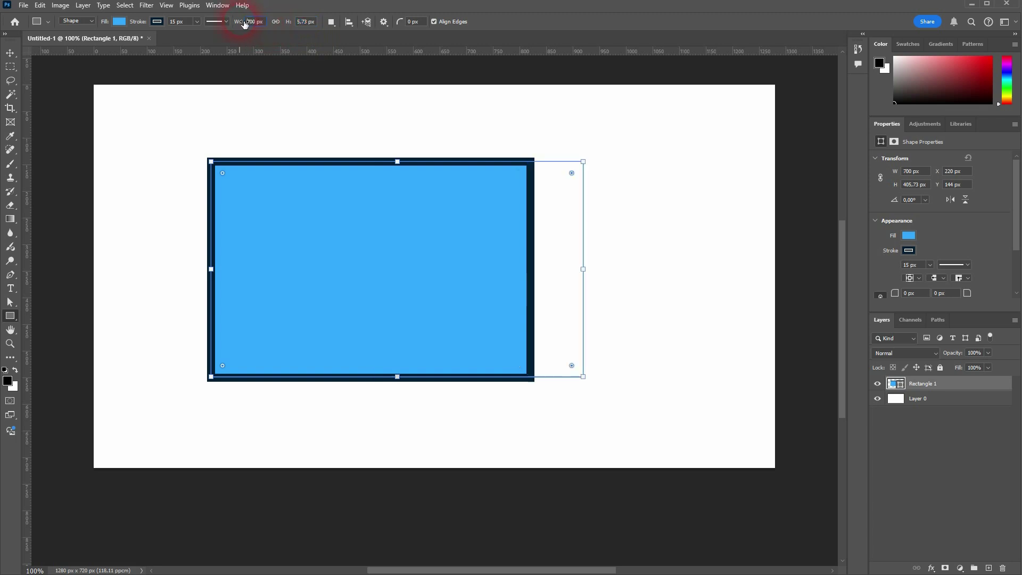
left_click(301, 23)
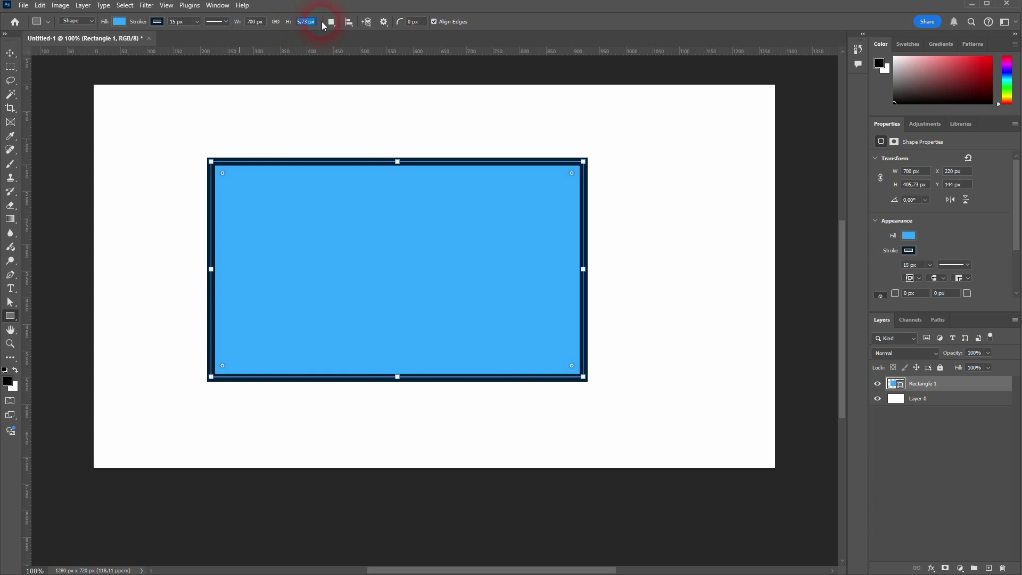
key("Return")
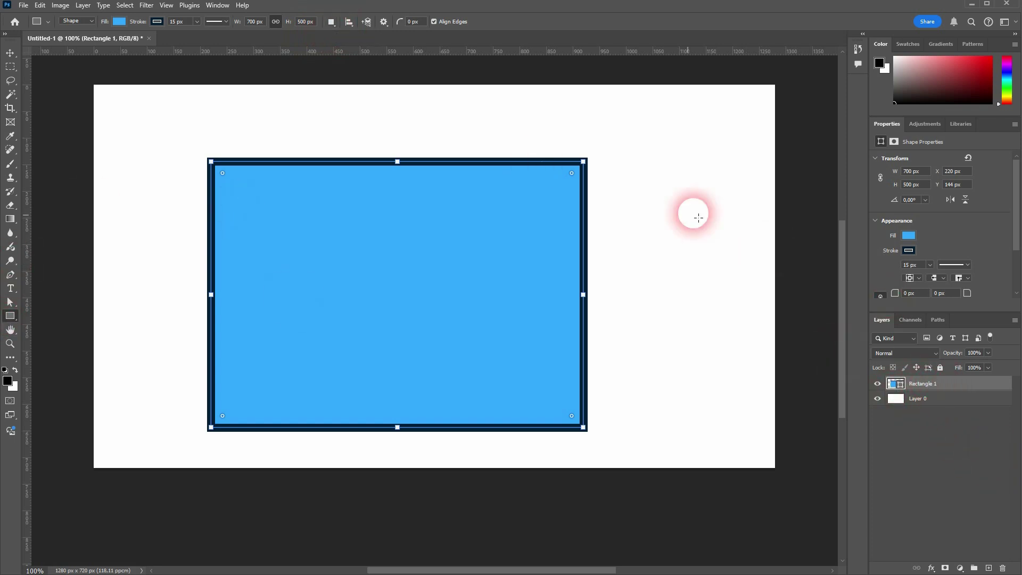
- Draw a second rectangle about 176 by 308 px and combine two overlapping rectangles with it, about 248 by 225 px and 76 by 136 px
left_click_drag(661, 133, 754, 297)
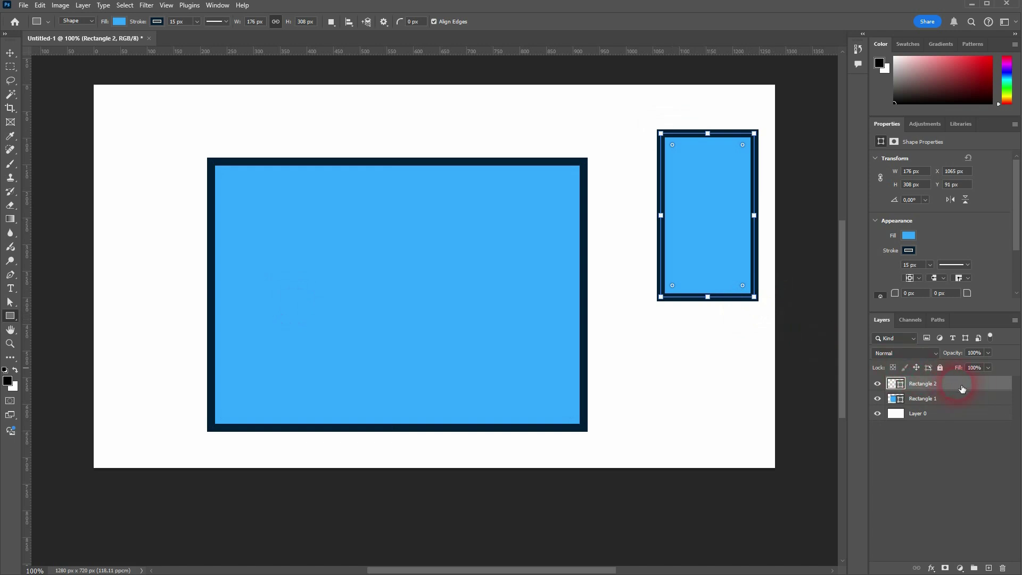
left_click(331, 22)
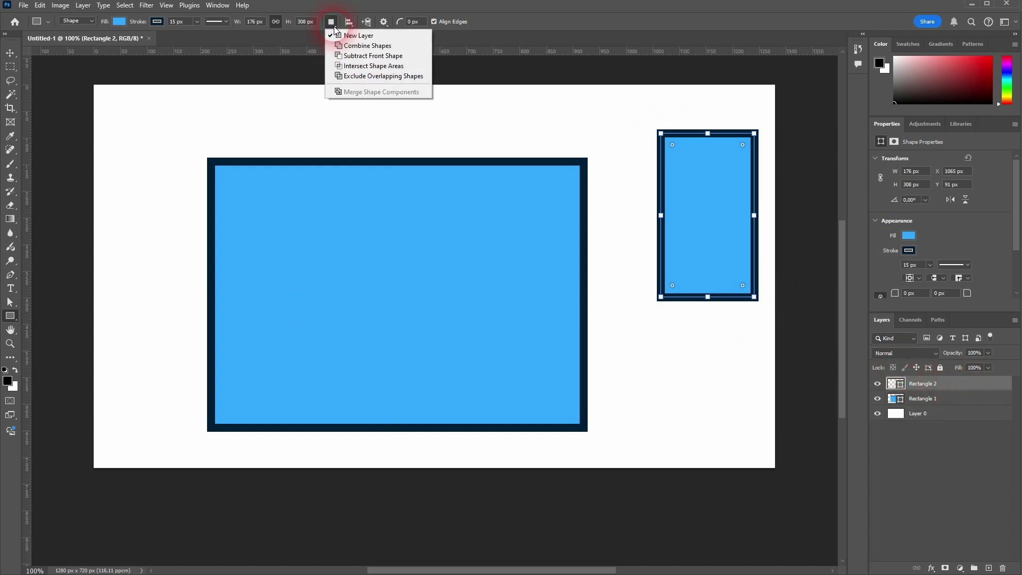
left_click(376, 46)
left_click_drag(602, 96, 735, 218)
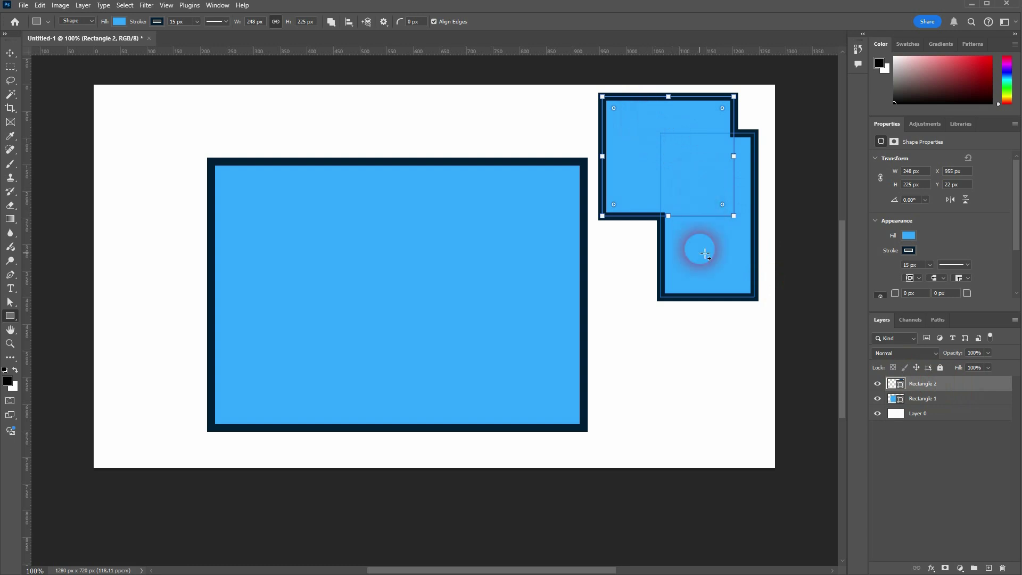
left_click_drag(682, 353, 722, 281)
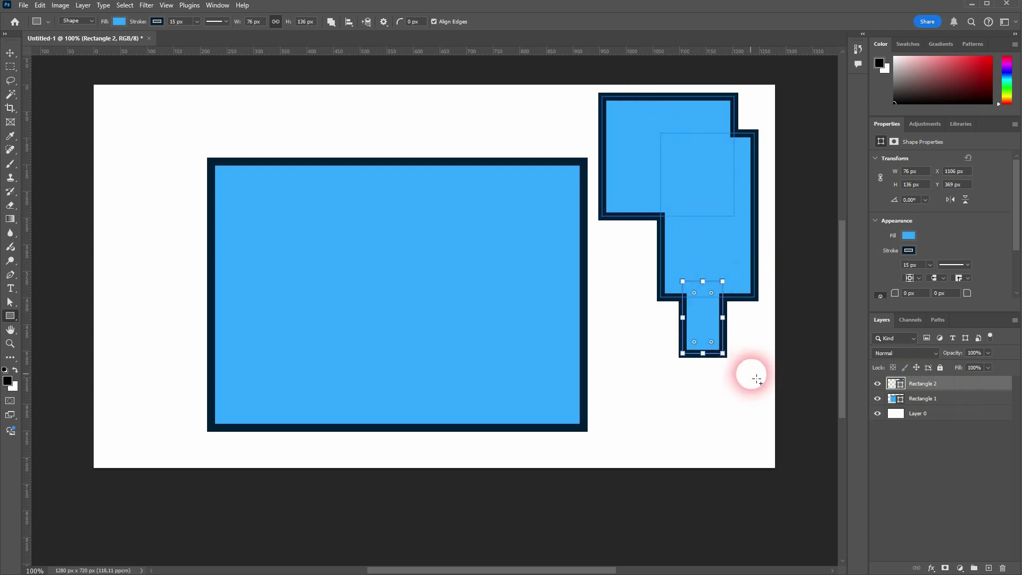
- Add two combined rectangles to the Rectangle 1 layer: about 137 by 138 px at its lower-right corner and 215 by 405 px across its upper edge
left_click(918, 399)
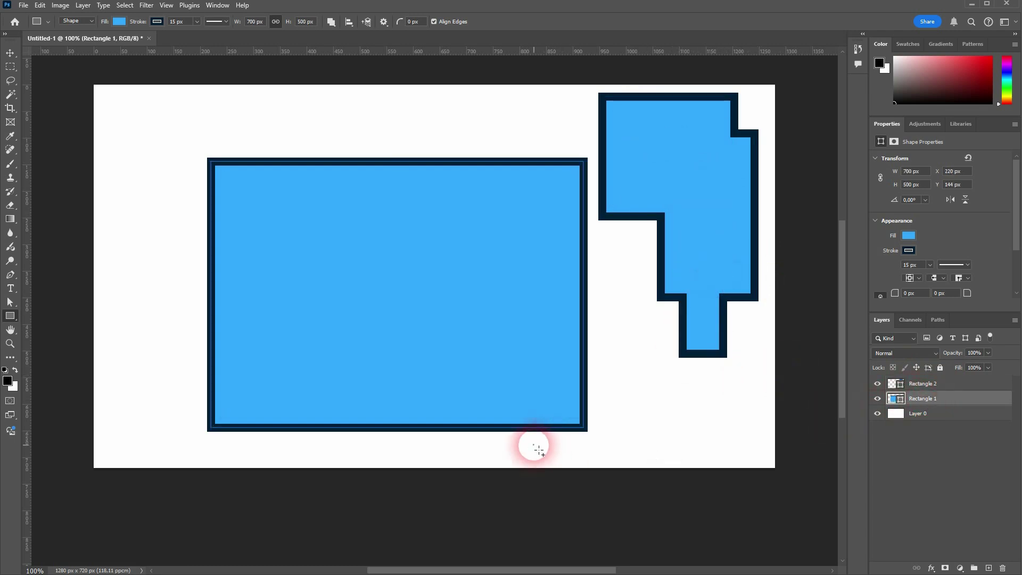
left_click_drag(534, 445, 606, 372)
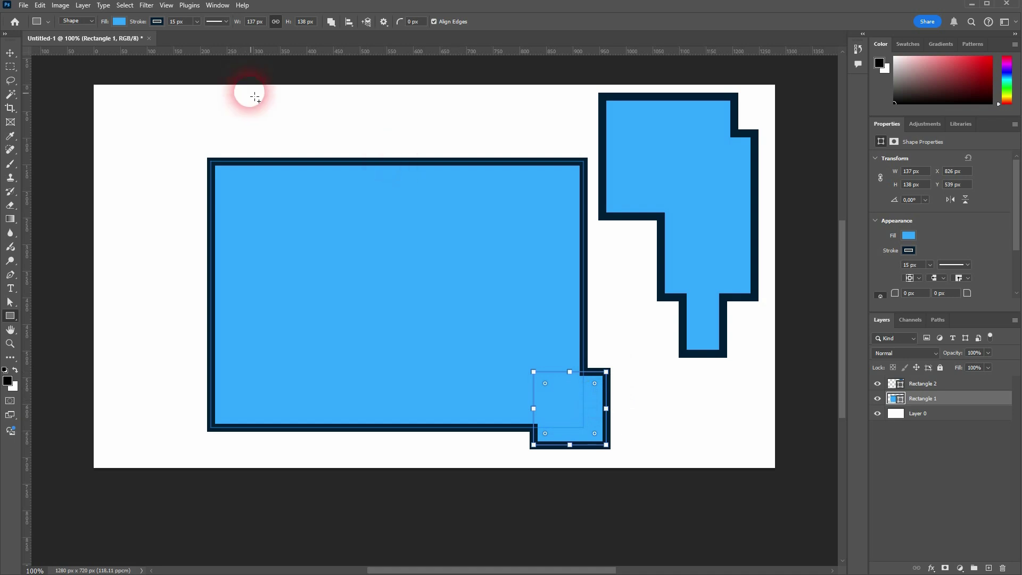
left_click_drag(247, 87, 362, 302)
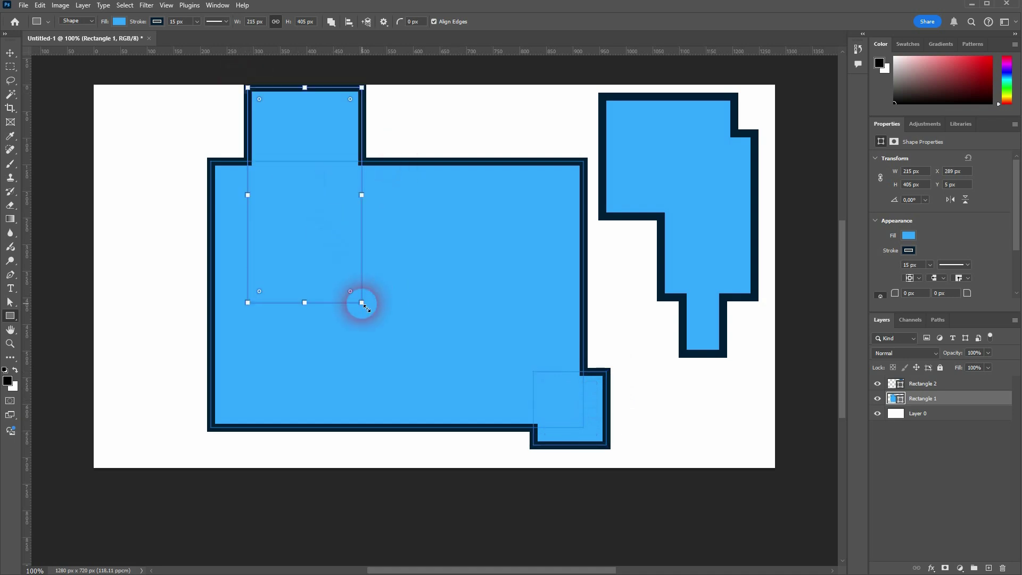
- Subtract the upper rectangle from the large shape and cut out a strip about 763 by 134 px and a bottom notch about 60 by 127 px
left_click(331, 21)
left_click(376, 56)
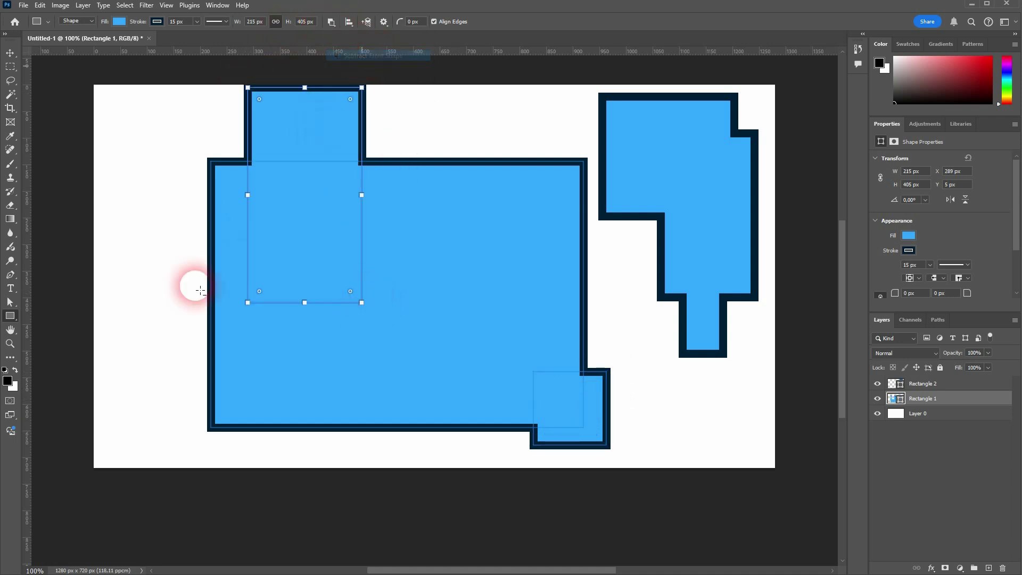
left_click_drag(159, 271, 565, 341)
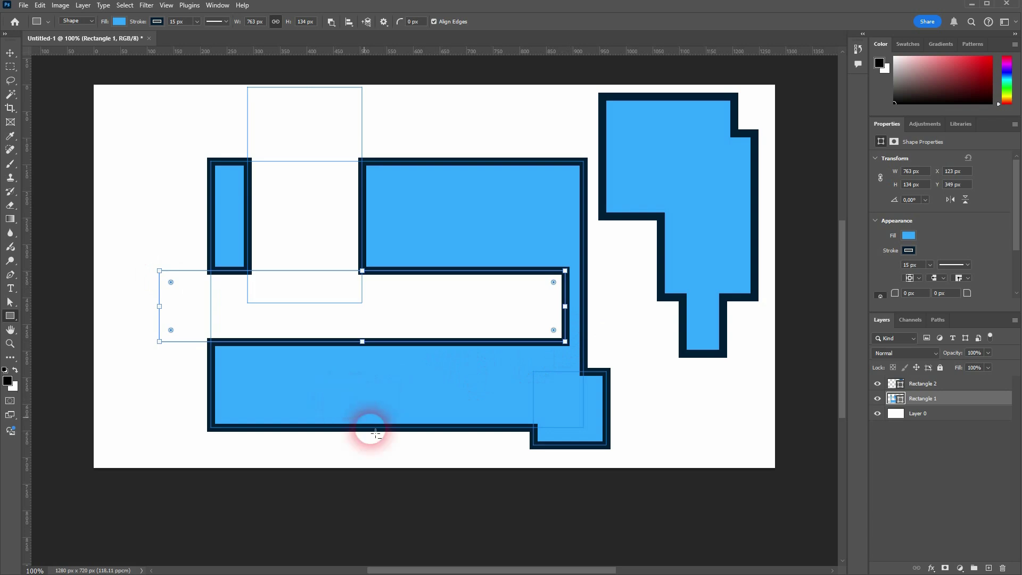
left_click_drag(454, 452, 485, 385)
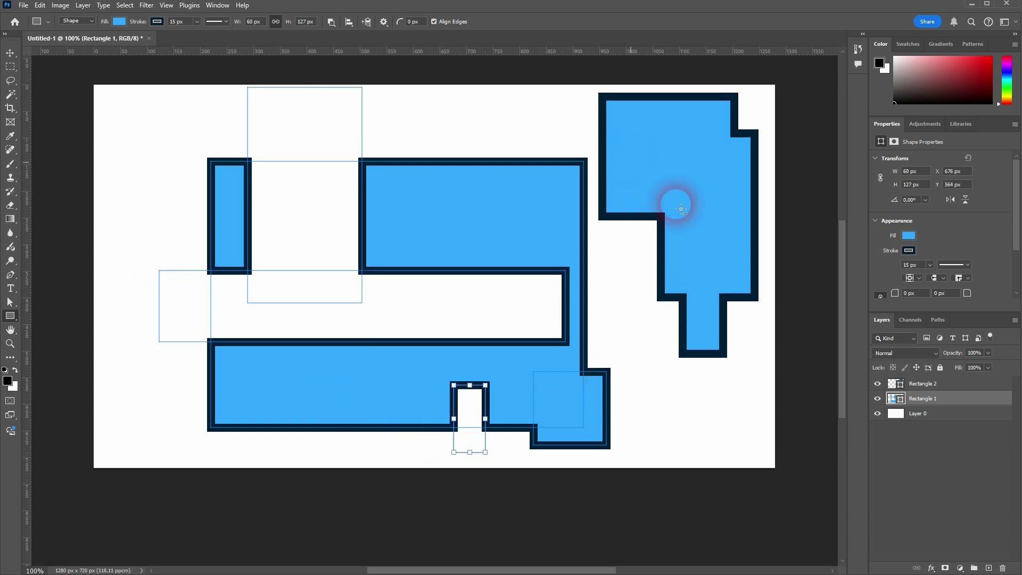
- Cut two narrow horizontal notches into the Rectangle 2 shape, one in its upper-left edge and one about 163 by 50 px in its right edge
left_click(924, 384)
left_click_drag(569, 142, 656, 113)
left_click_drag(725, 254, 703, 278)
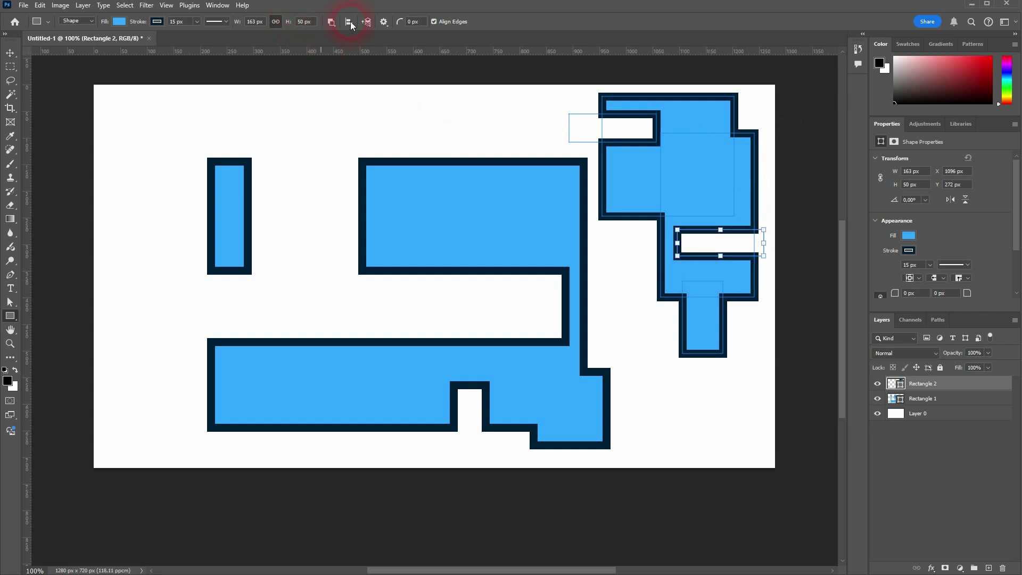
- Draw a separate rectangle about 66 by 149 px on a new layer above the gap in the large shape
left_click(331, 21)
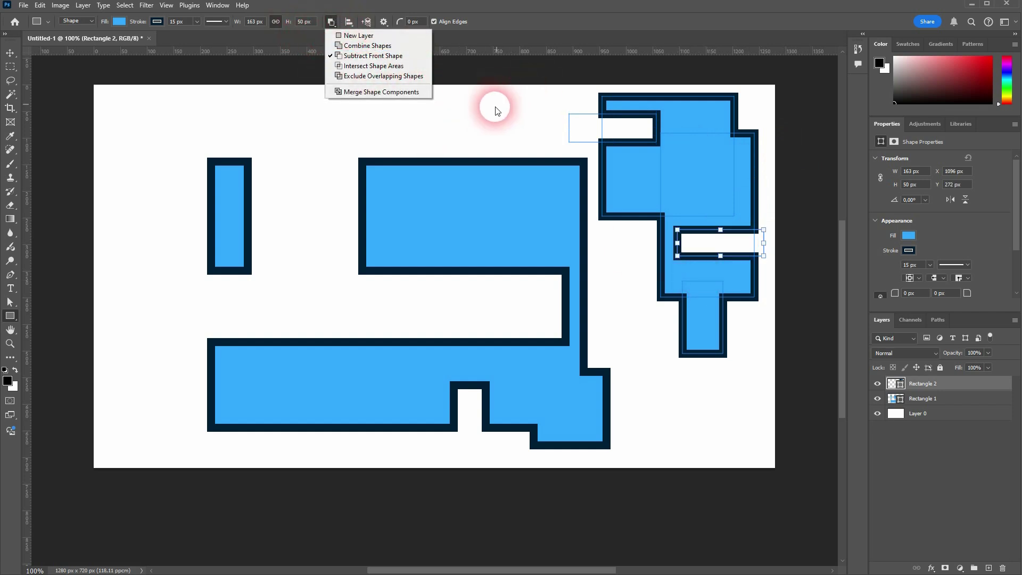
left_click(399, 35)
left_click_drag(284, 112, 319, 192)
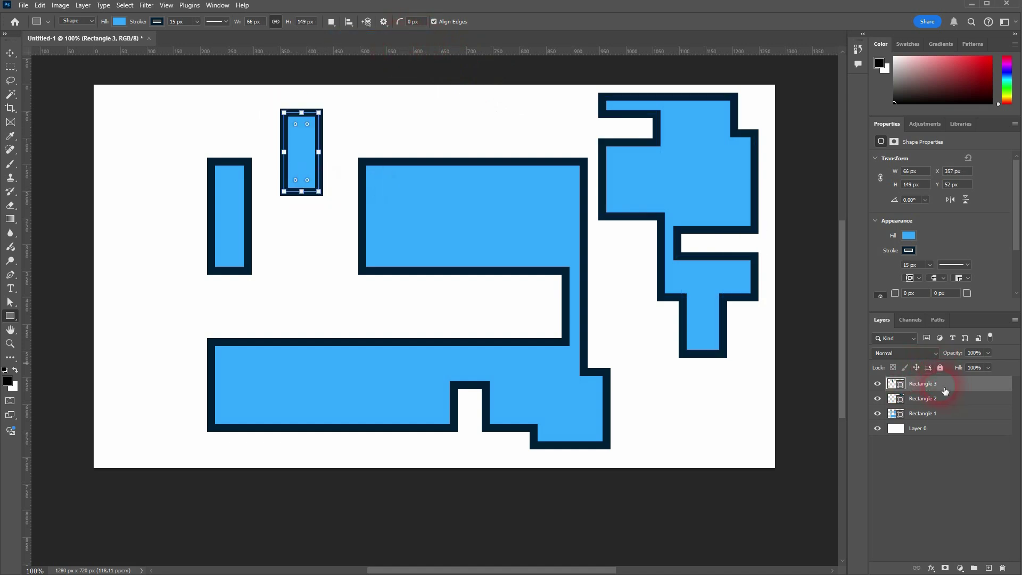
left_click(333, 24)
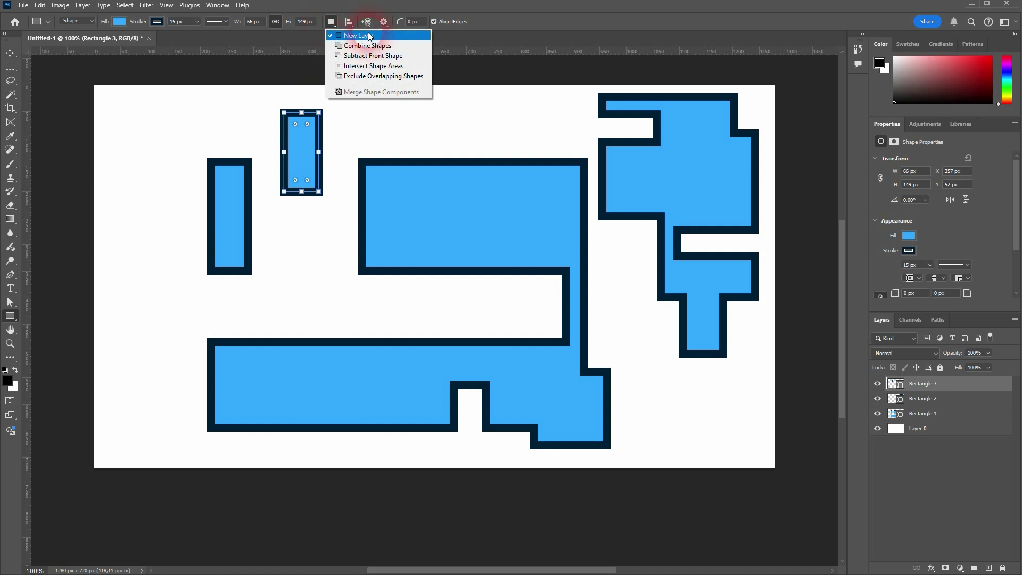
left_click(522, 23)
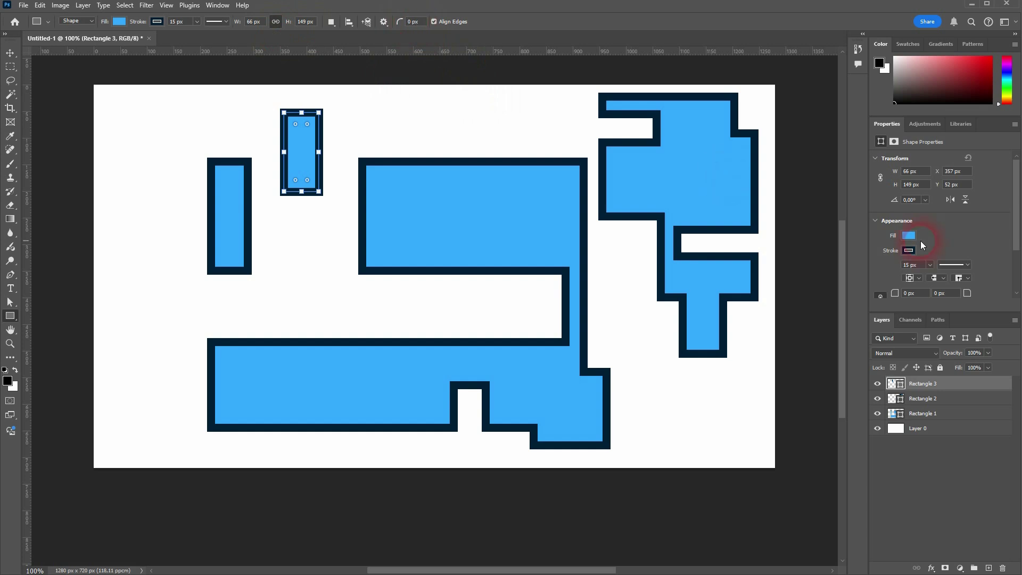
- Round all four corners of the small rectangle with a linked radius of 25 px
scroll(957, 238, "down", 2)
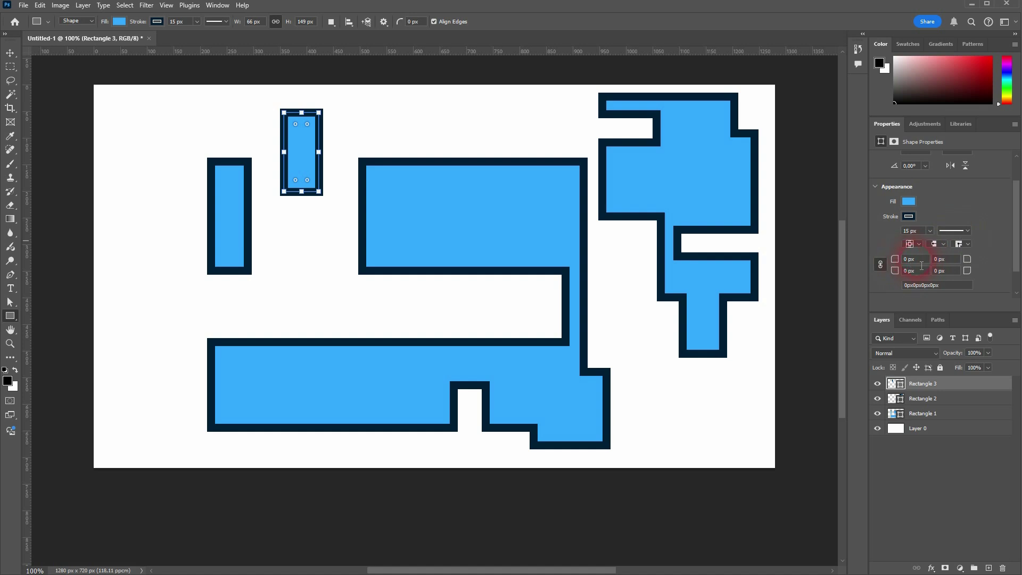
left_click(217, 7)
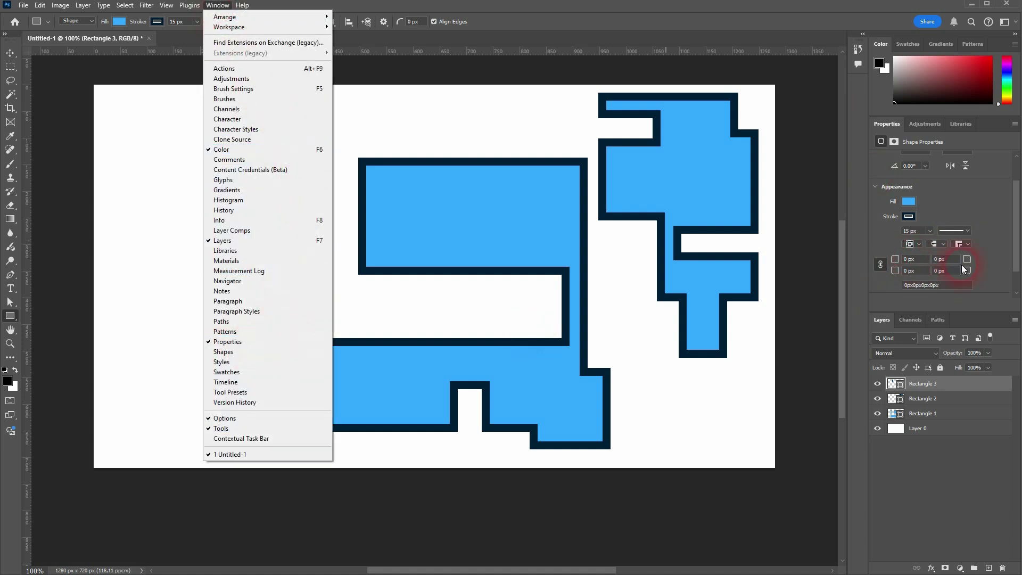
left_click(993, 202)
left_click(917, 261)
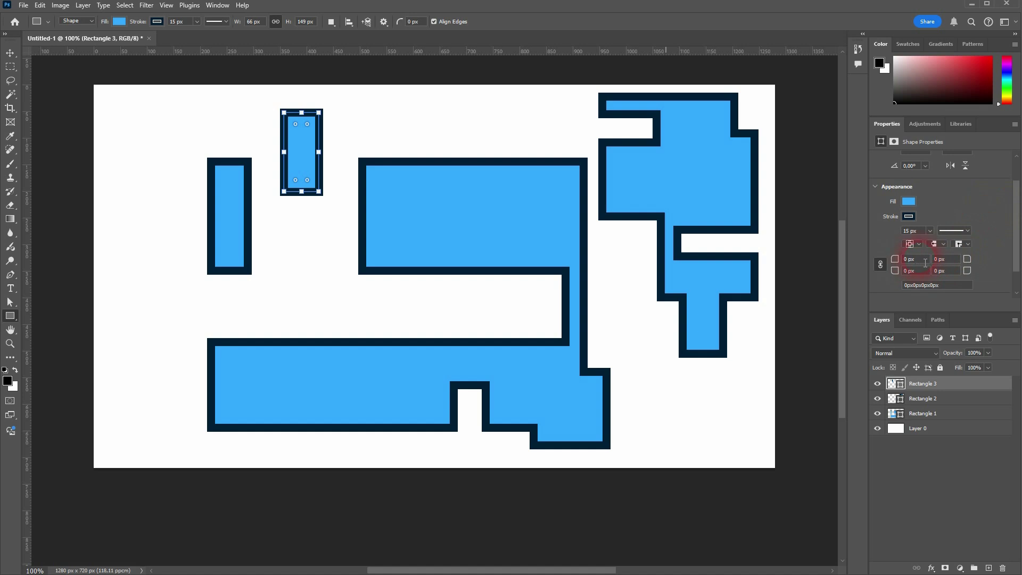
type("25")
- Unlink the small rectangle's corner radii, enter 100 px for the bottom-left corner and link the radii again
left_click(886, 257)
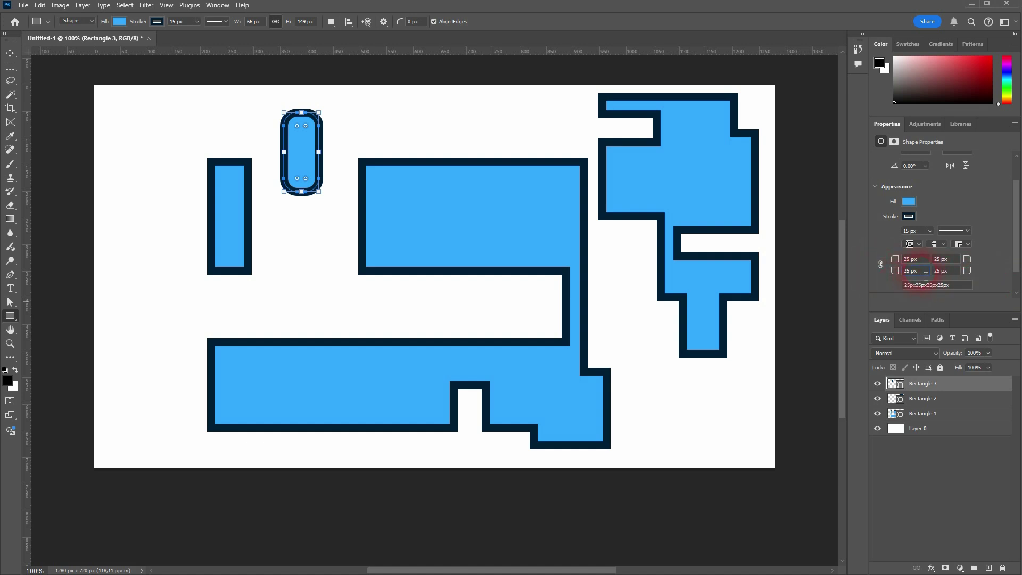
double_click(909, 271)
type("100")
key("Return")
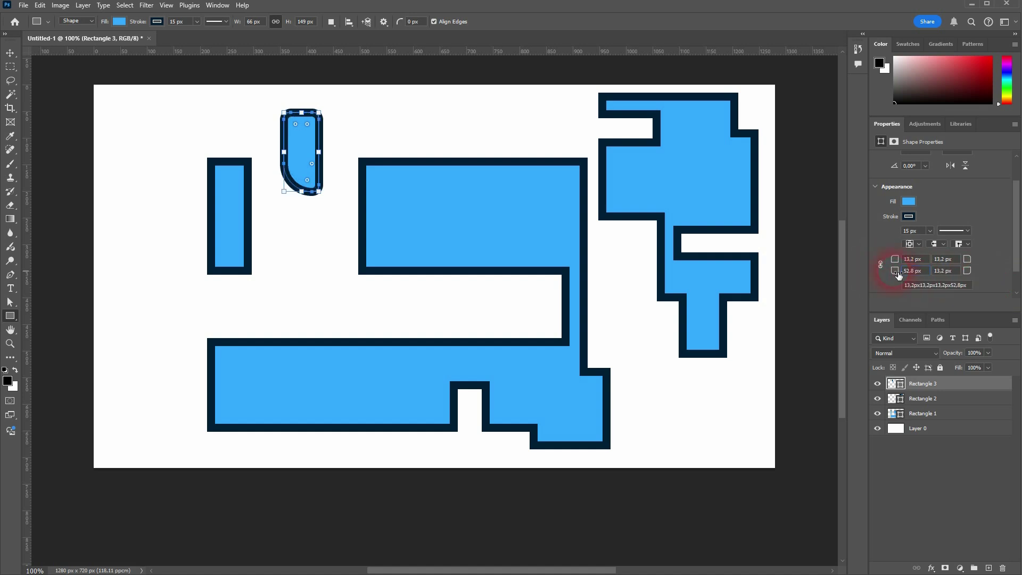
left_click(746, 258)
left_click(932, 271)
left_click(882, 267)
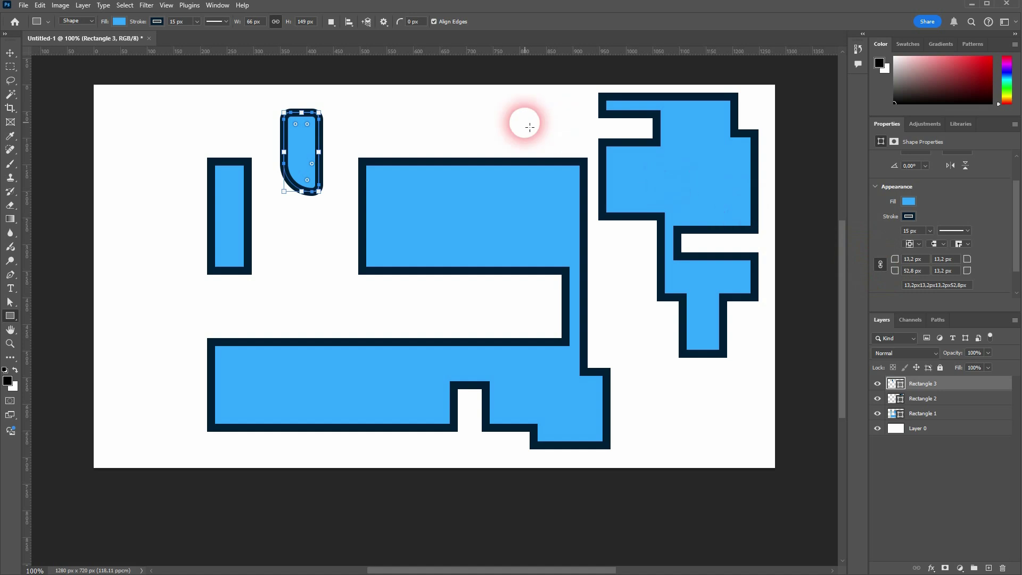
- View the shape alignment and stacking order options without applying any
left_click(348, 21)
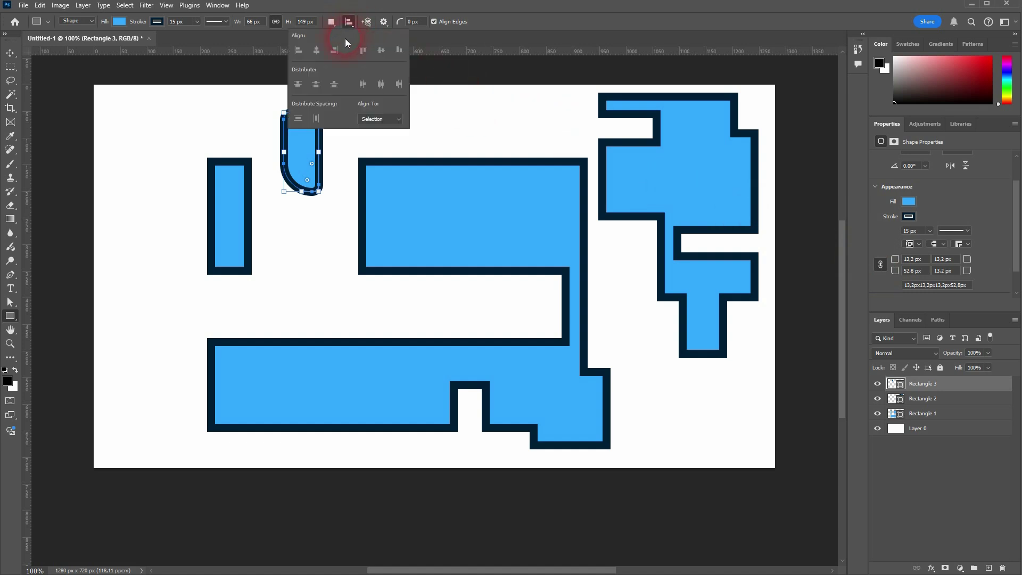
left_click(369, 21)
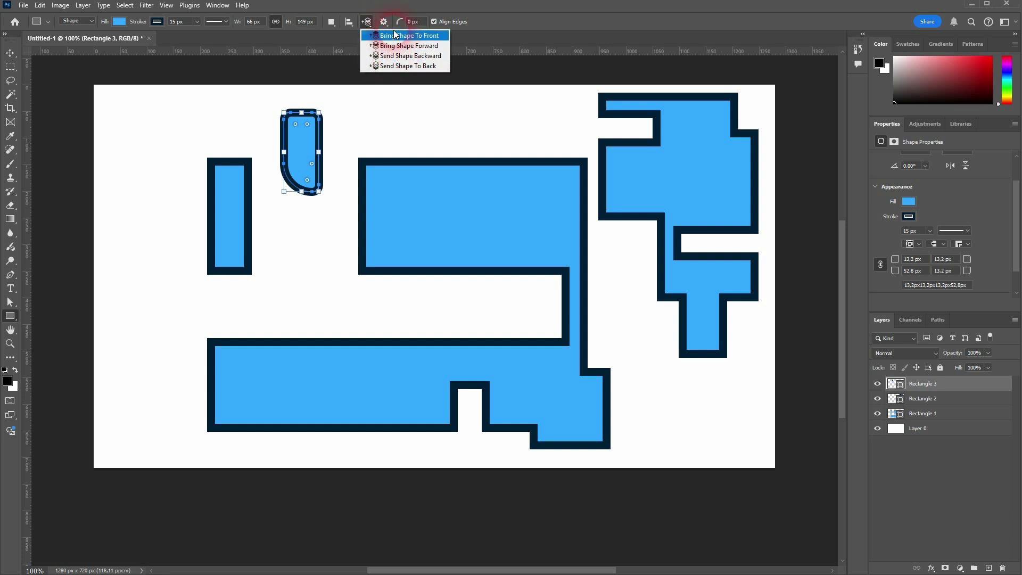
left_click(550, 23)
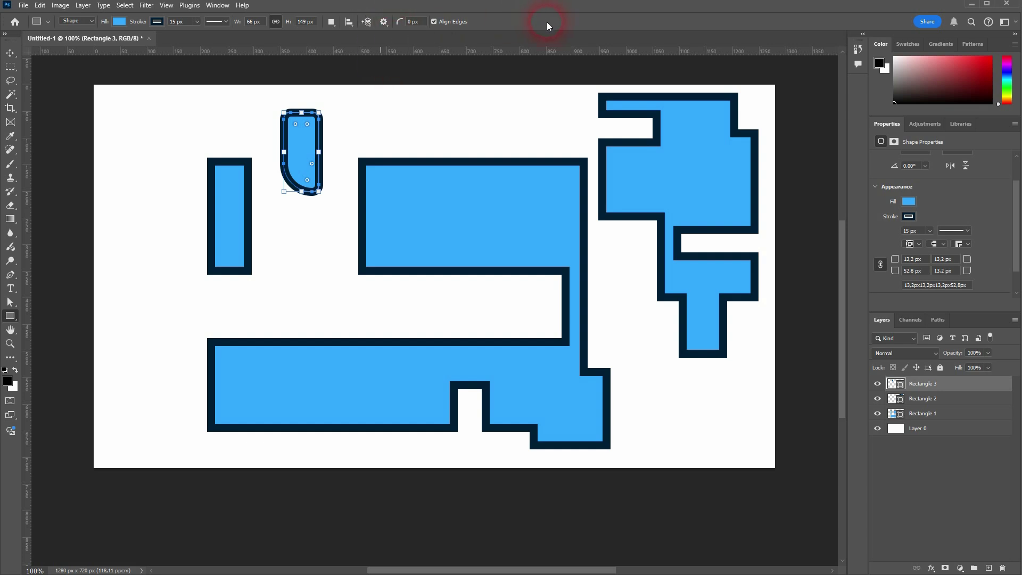
- Open the Rectangle tool's path options, try a test rectangle on the canvas and delete it
left_click(390, 21)
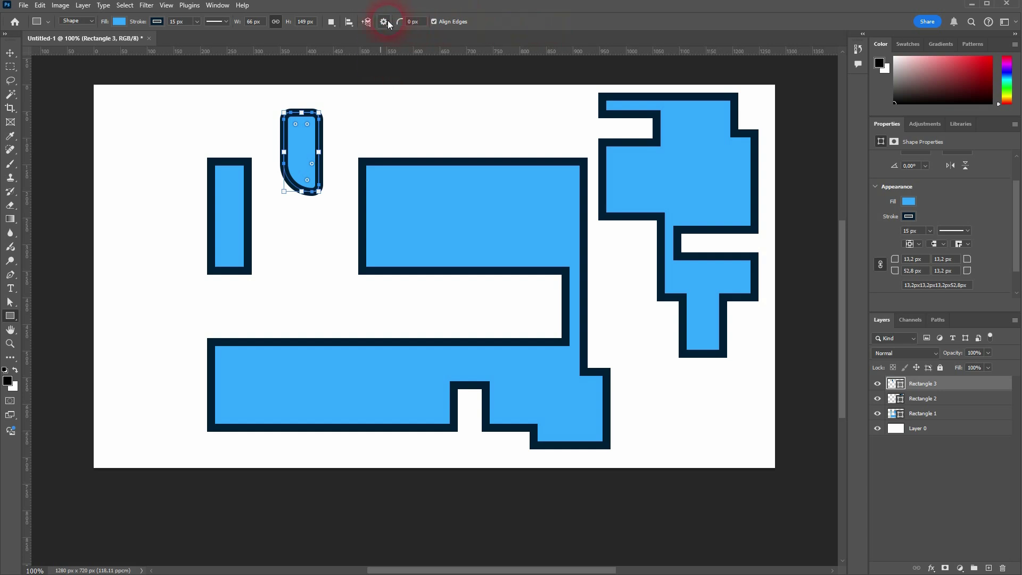
left_click(175, 133)
left_click(1002, 568)
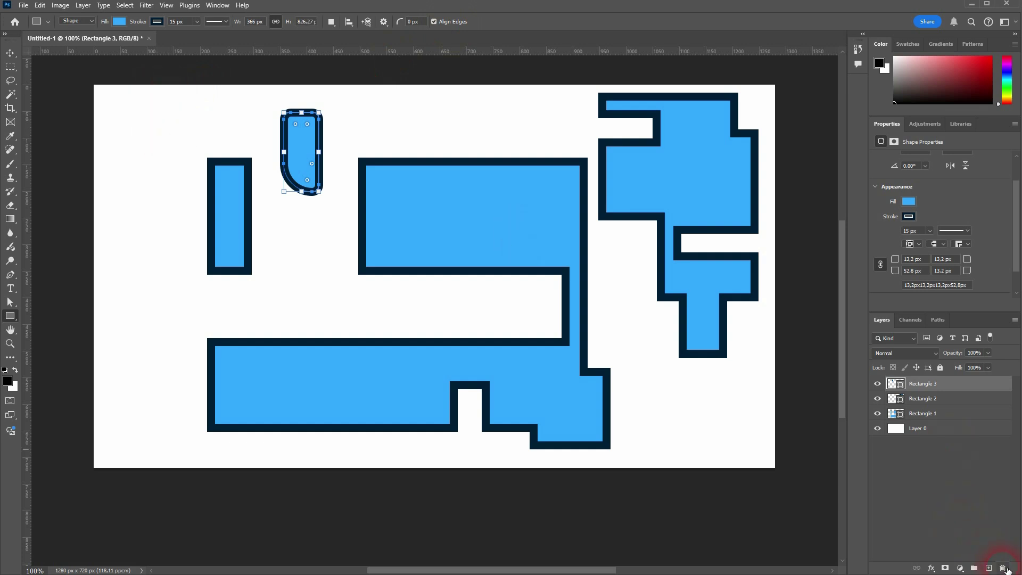